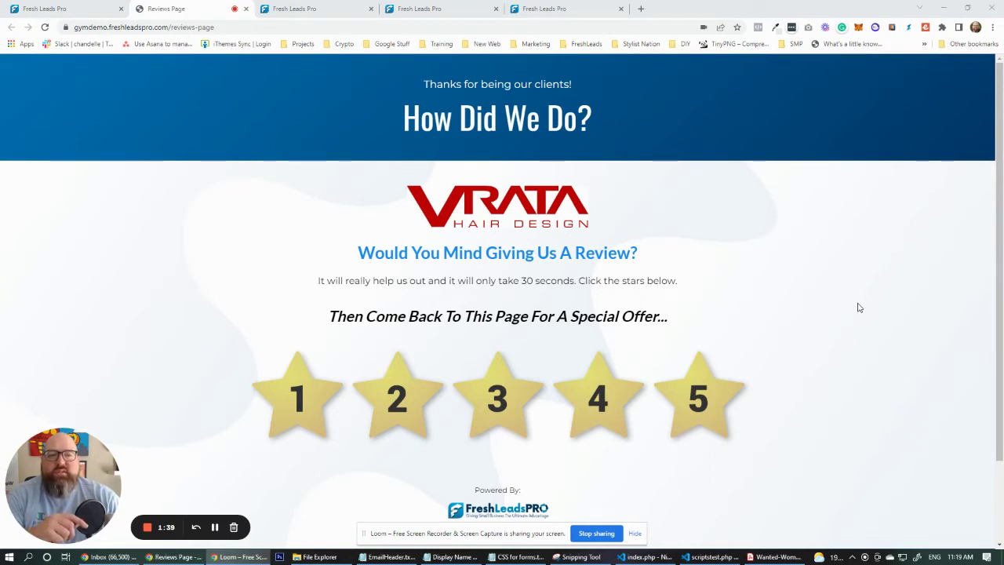
# Rate three stars to see the feedback form, dismiss it, then rate four stars for the Google/Facebook invitation
pyautogui.click(509, 404)
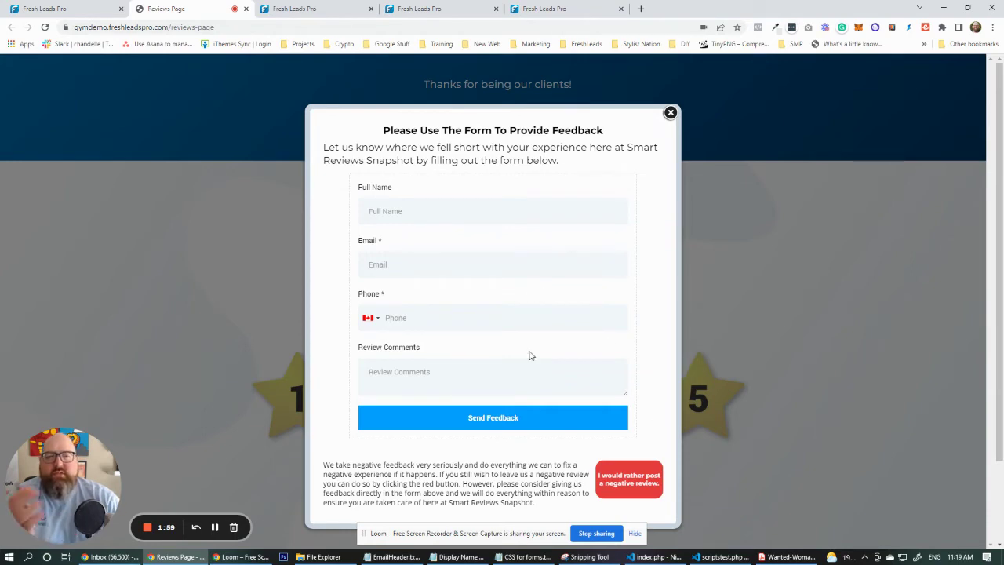
pyautogui.click(671, 114)
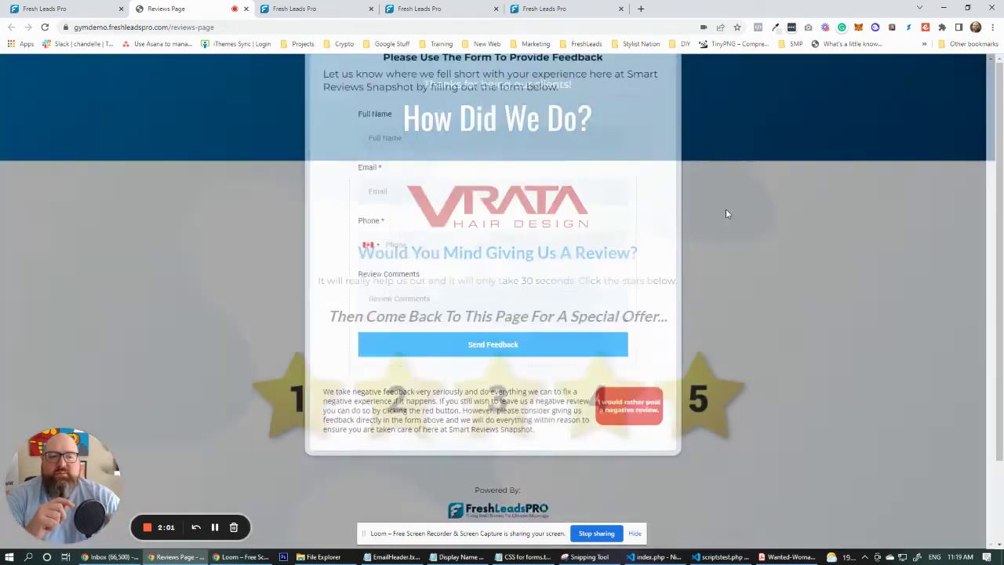
pyautogui.click(616, 399)
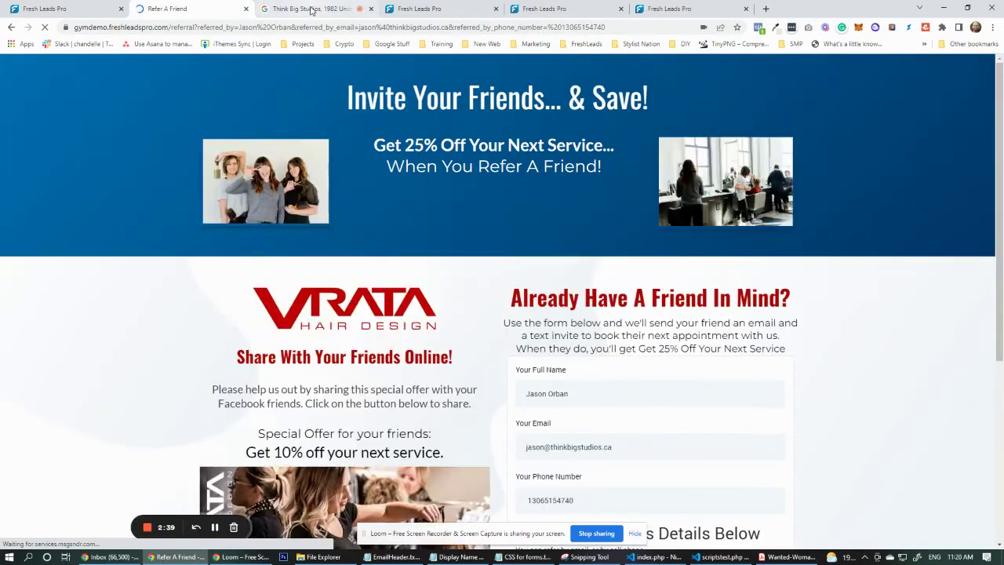
# Close the Google business listing and scroll the Refer A Friend page down to the friend-details form
pyautogui.click(363, 11)
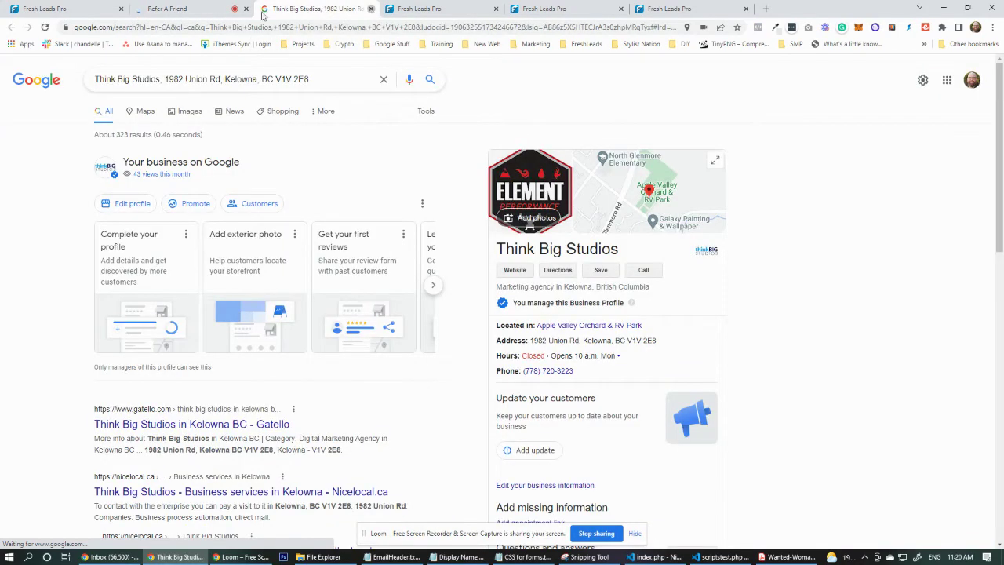
pyautogui.click(371, 9)
pyautogui.scroll(-1, 128, 311)
pyautogui.scroll(-2, 127, 313)
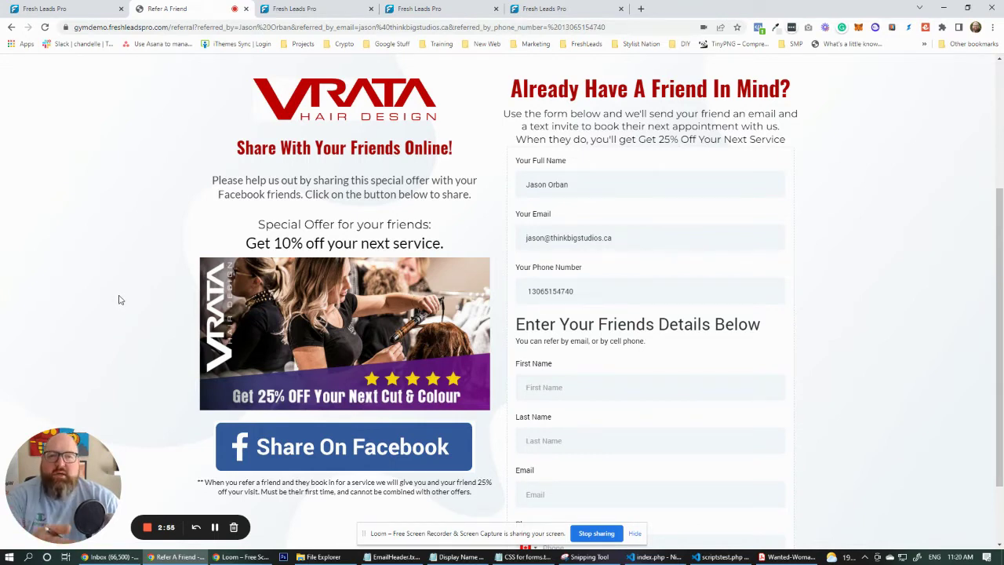
# Scroll further down the Refer A Friend form to the Send Referral button
pyautogui.scroll(-2, 119, 300)
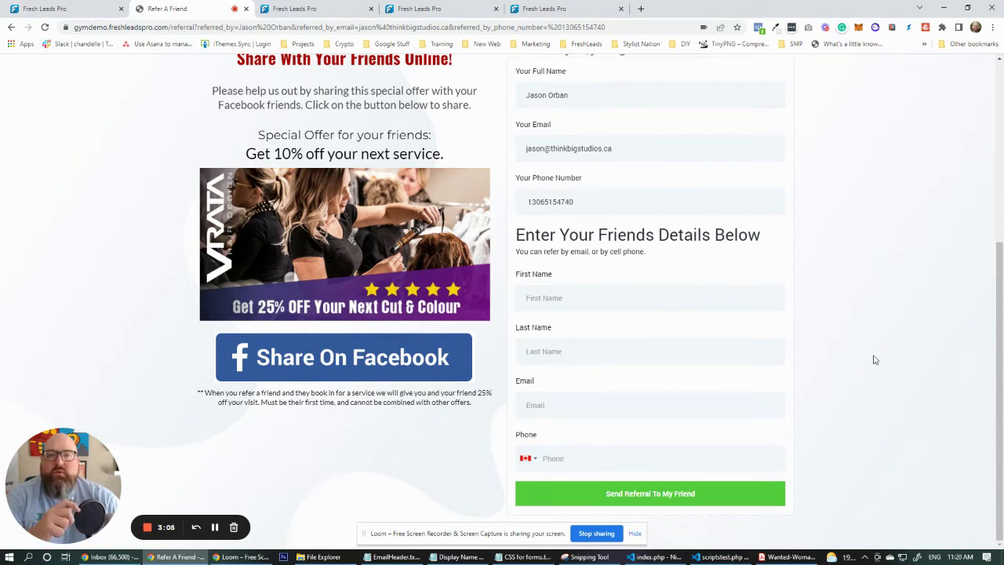
# Under Automation, open the SMART Reviews folder, page through it, and open BETA - Timed Gating - Step 1
pyautogui.click(51, 12)
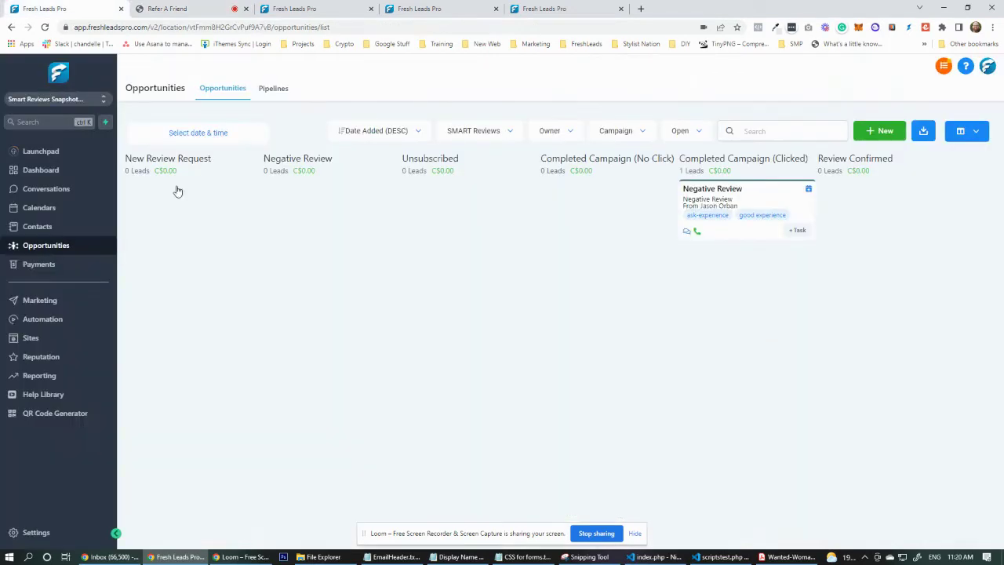
pyautogui.click(33, 323)
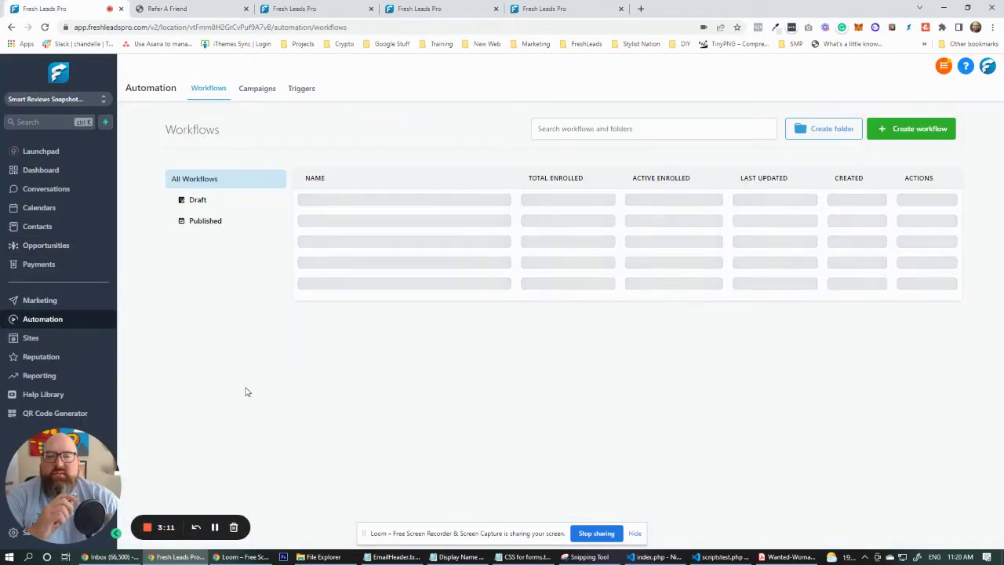
pyautogui.click(331, 205)
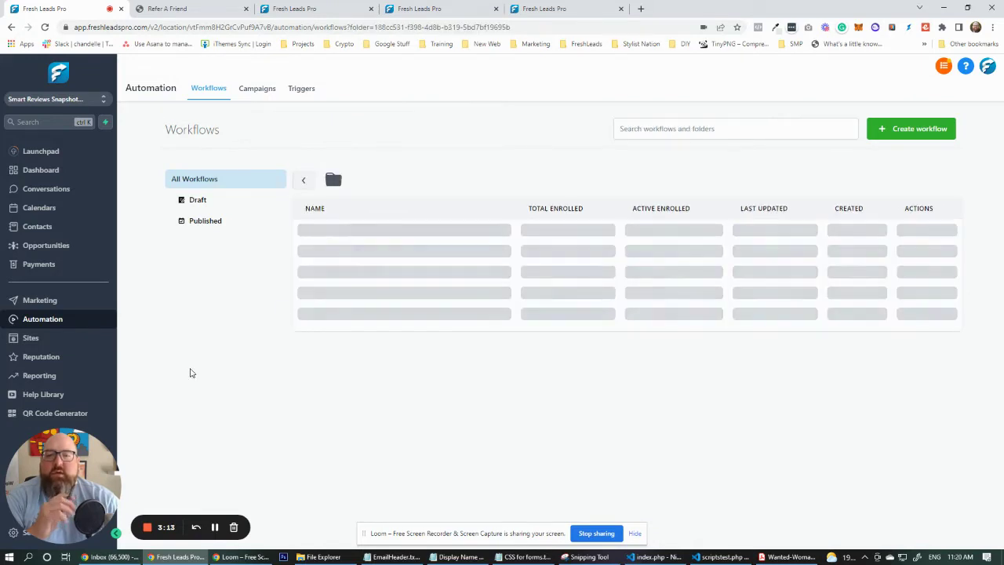
pyautogui.scroll(-5, 426, 375)
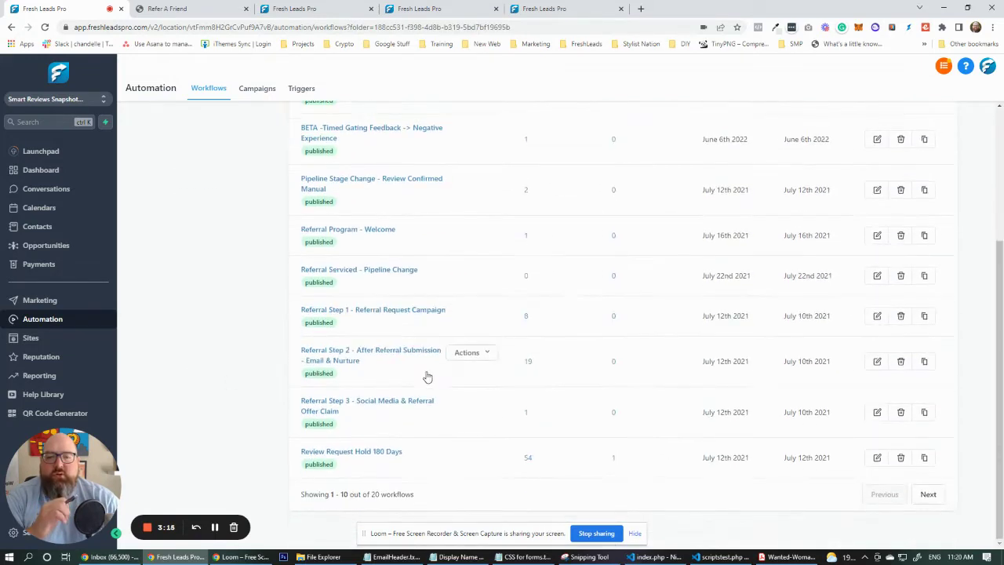
pyautogui.click(928, 495)
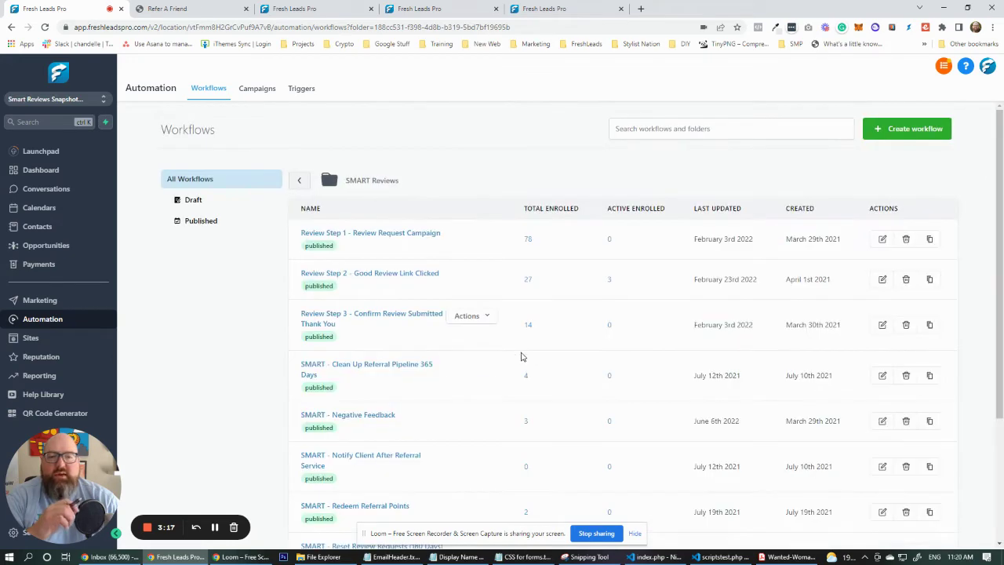
pyautogui.scroll(-2, 524, 395)
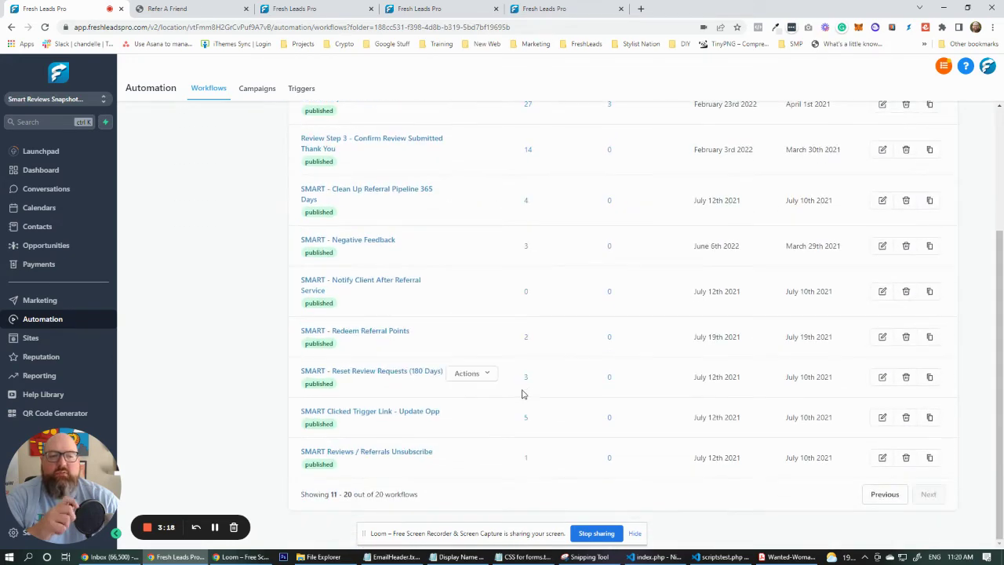
pyautogui.click(884, 494)
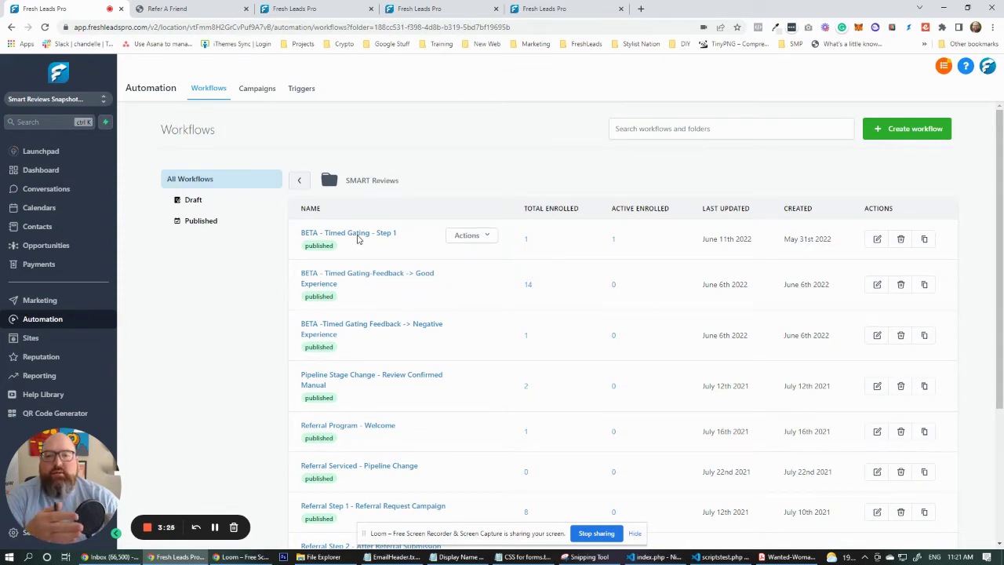
pyautogui.click(357, 238)
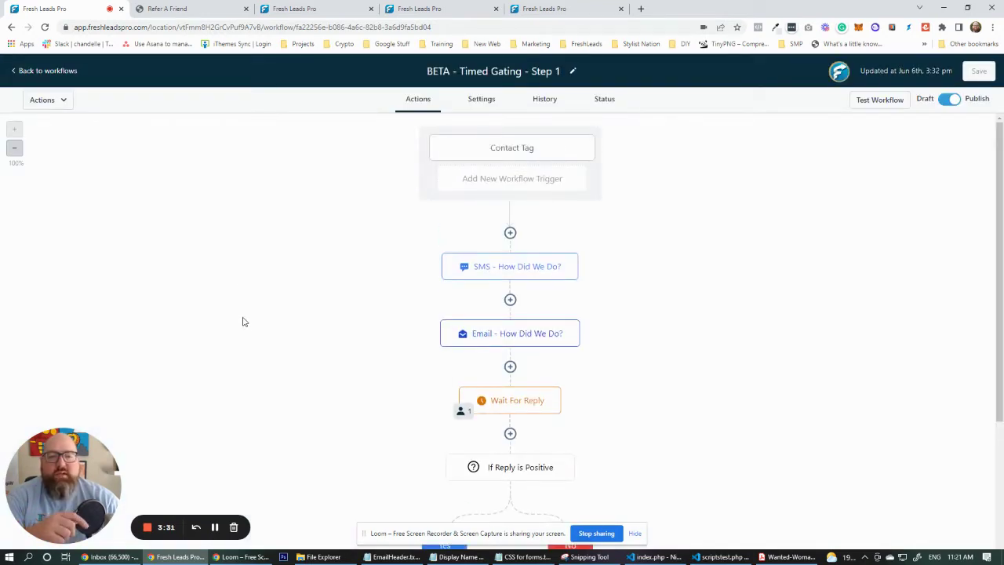
# Scroll through the Timed Gating Step 1 canvas, then go back to the SMART Reviews workflow list
pyautogui.scroll(-2, 245, 324)
pyautogui.scroll(1, 245, 324)
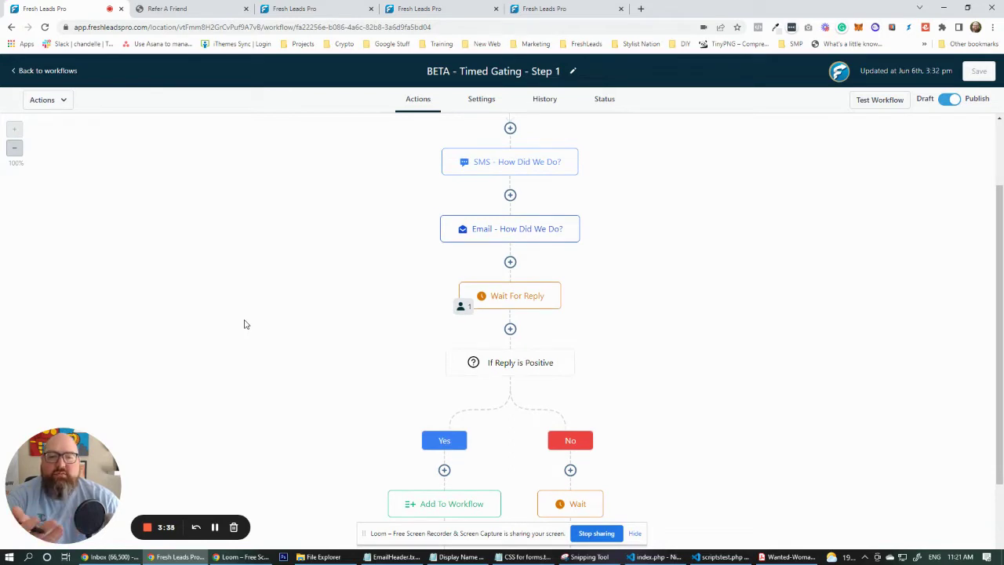
pyautogui.scroll(-1, 372, 387)
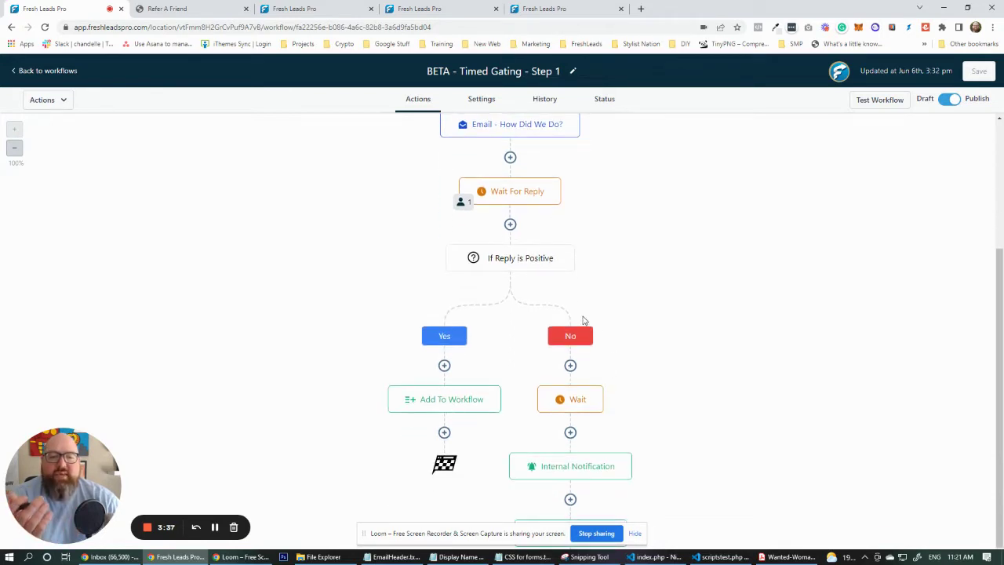
pyautogui.scroll(1, 727, 395)
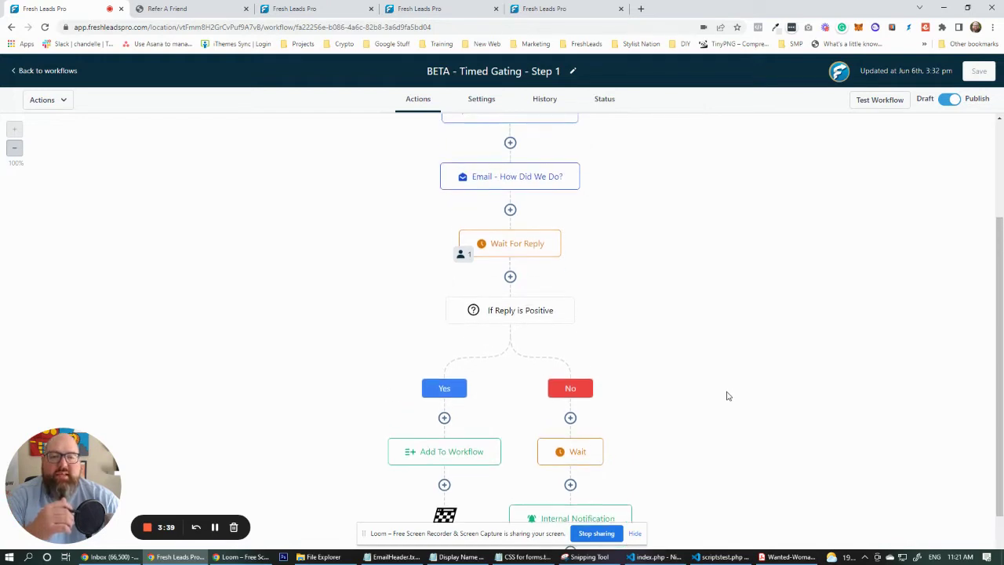
pyautogui.scroll(3, 726, 395)
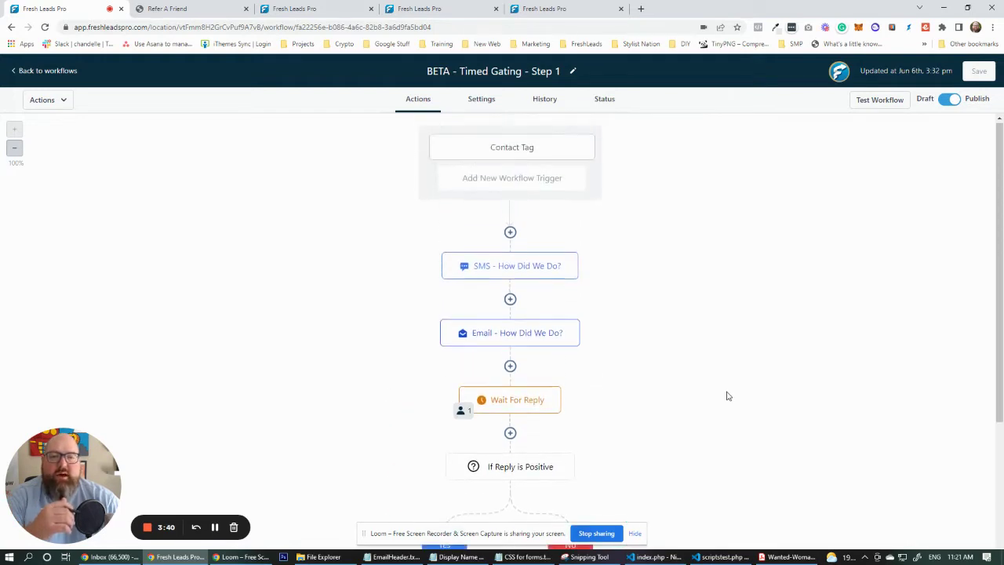
pyautogui.click(65, 73)
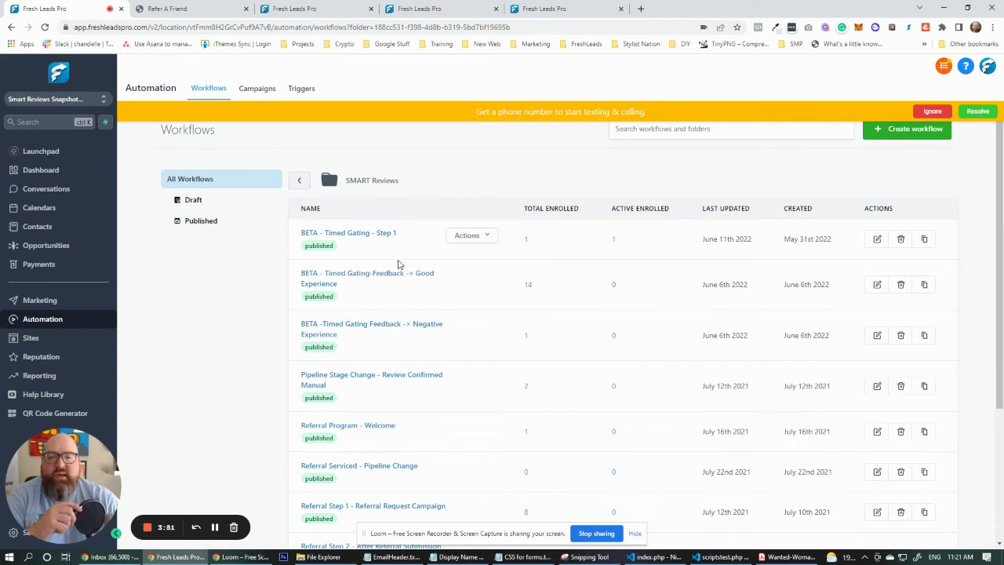
# In the Good Experience workflow, view the thank-you SMS step and close it without saving
pyautogui.click(397, 280)
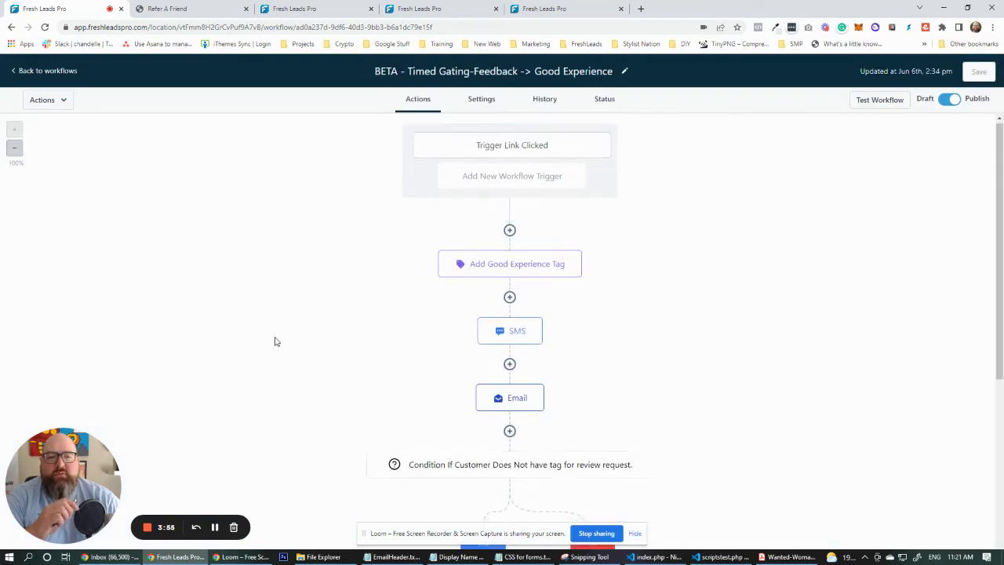
pyautogui.scroll(-1, 271, 337)
pyautogui.click(510, 242)
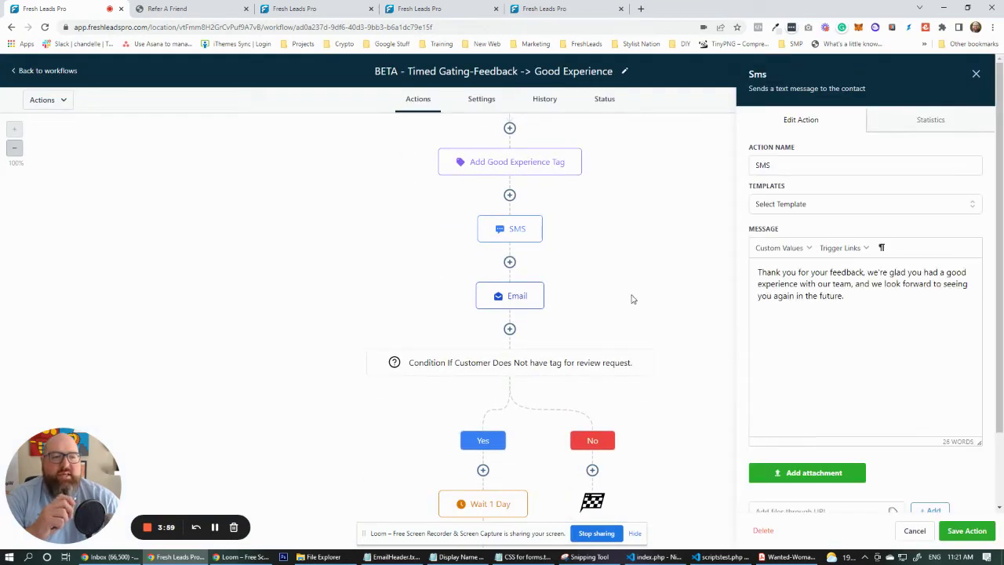
pyautogui.scroll(-2, 651, 300)
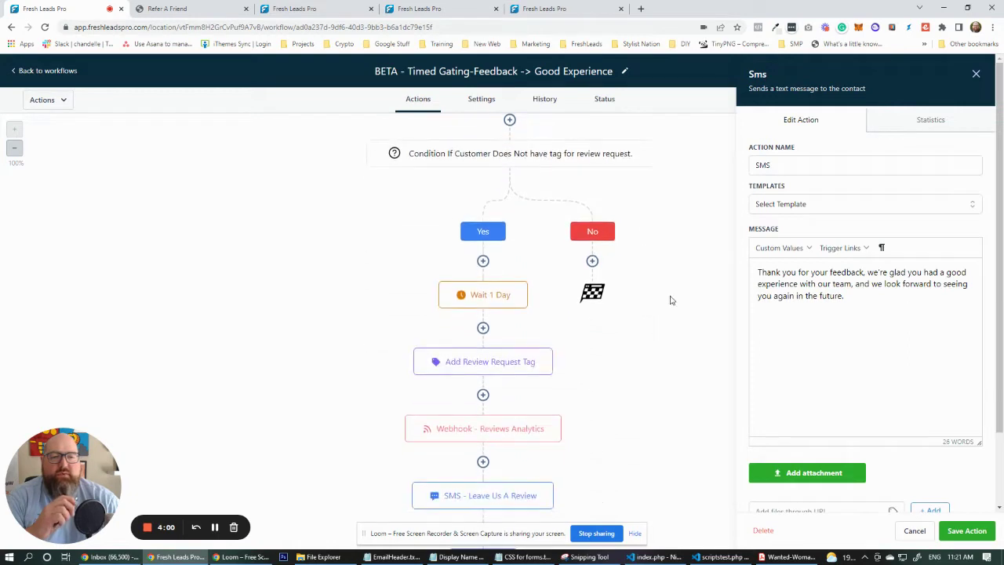
pyautogui.click(914, 531)
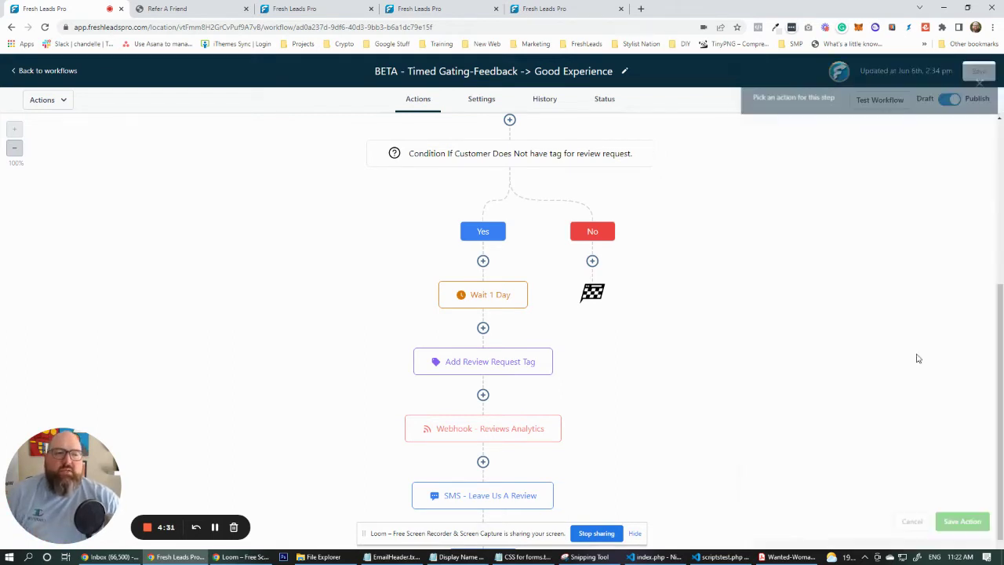
# In the SMART Reviews funnel, select the Reviews & Ranking Page - No Gating step
pyautogui.click(168, 8)
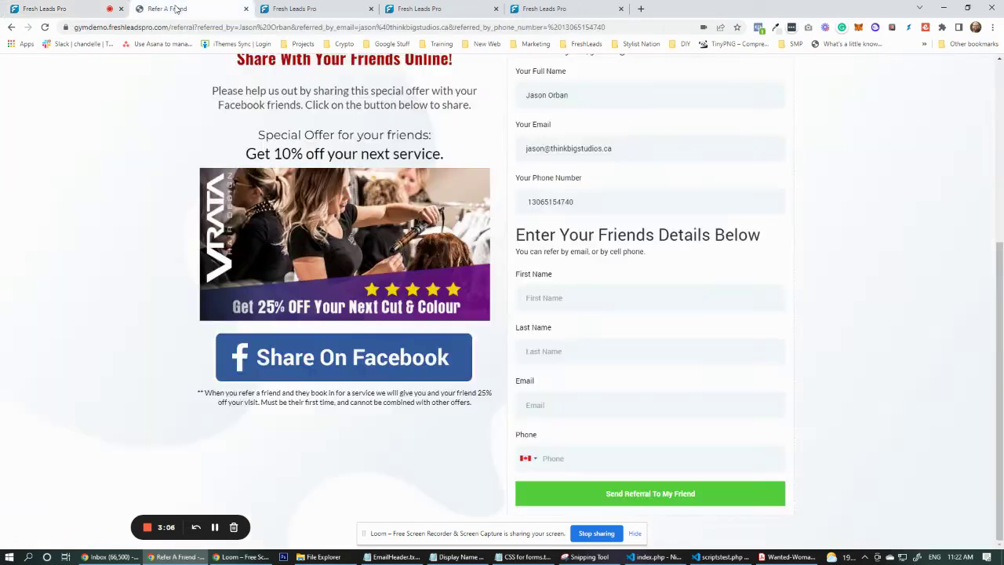
pyautogui.click(47, 10)
pyautogui.click(314, 10)
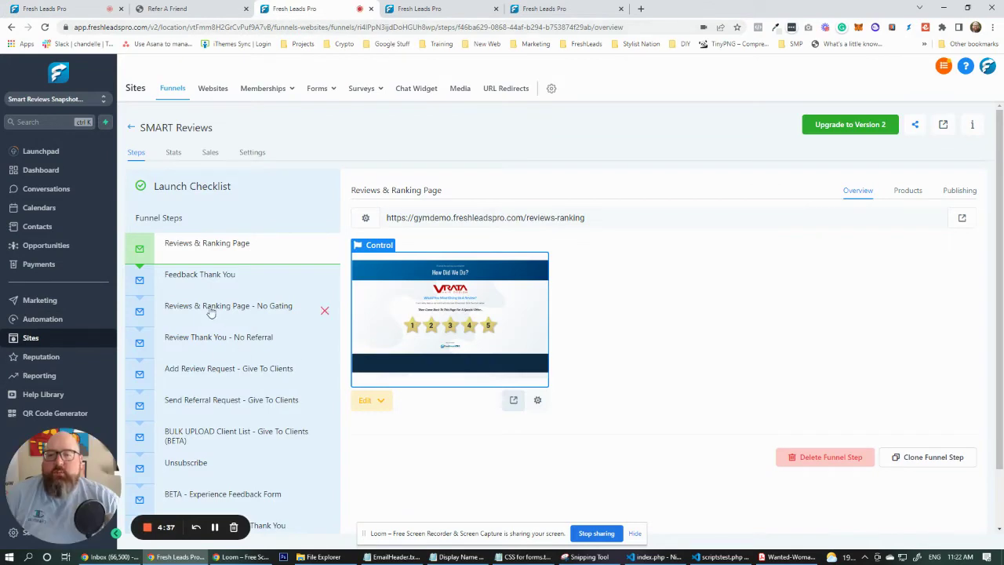
pyautogui.click(207, 311)
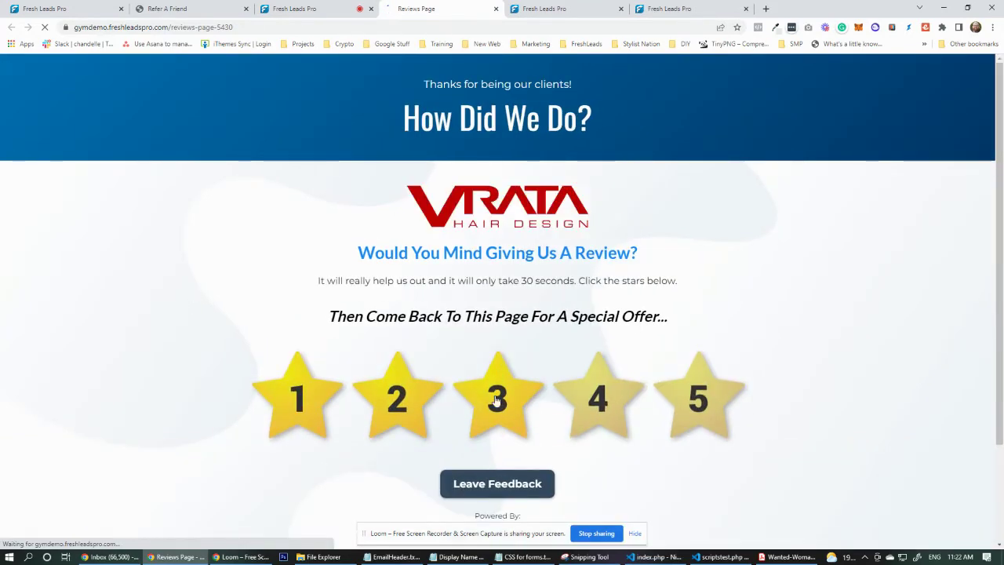
pyautogui.click(488, 398)
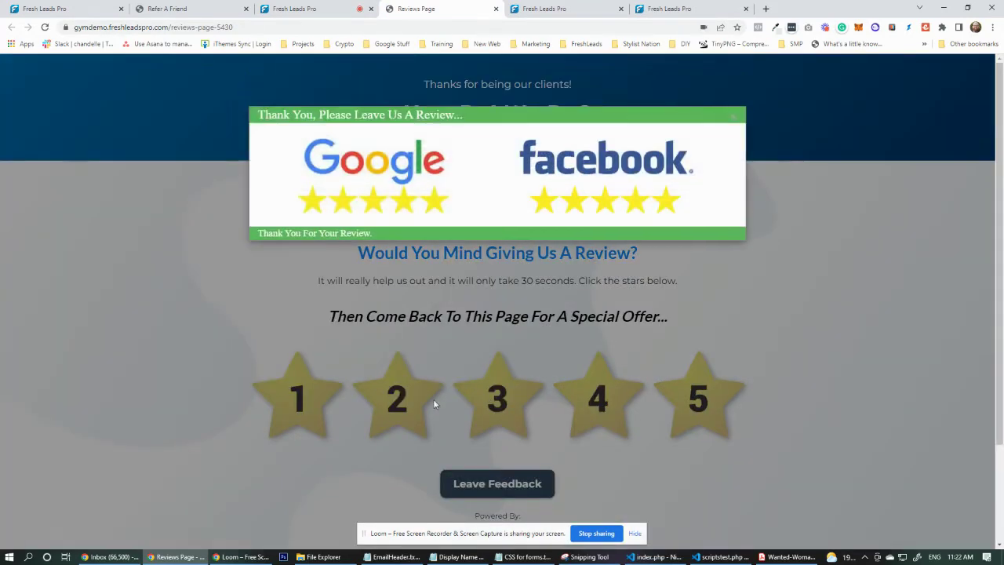
pyautogui.click(524, 333)
pyautogui.click(477, 388)
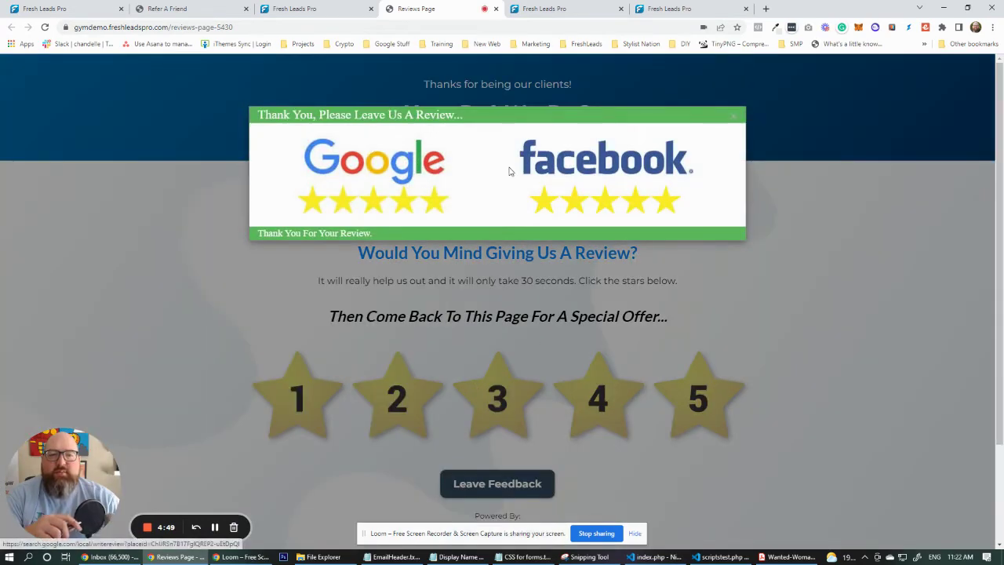
pyautogui.click(829, 302)
pyautogui.scroll(-2, 845, 317)
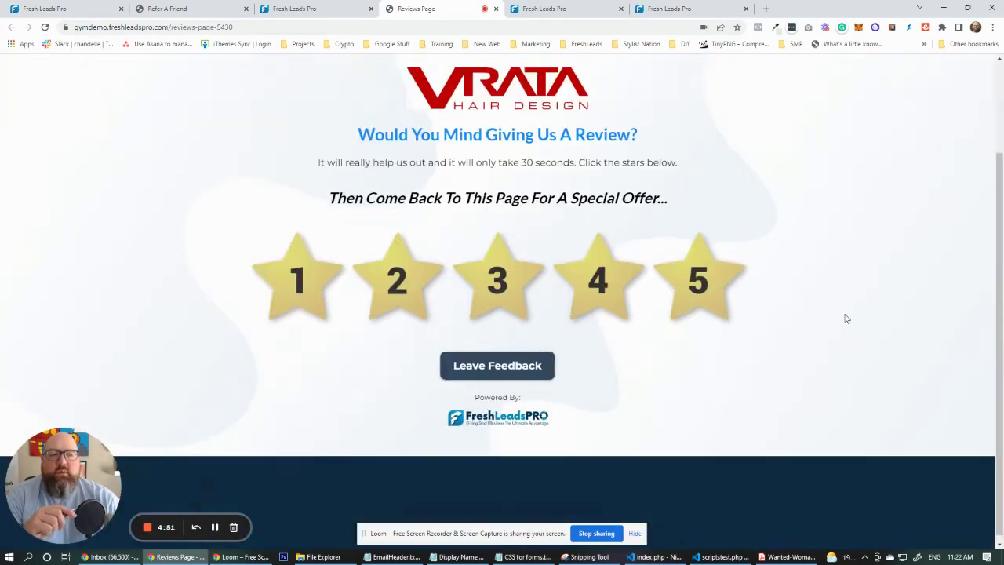
pyautogui.click(514, 359)
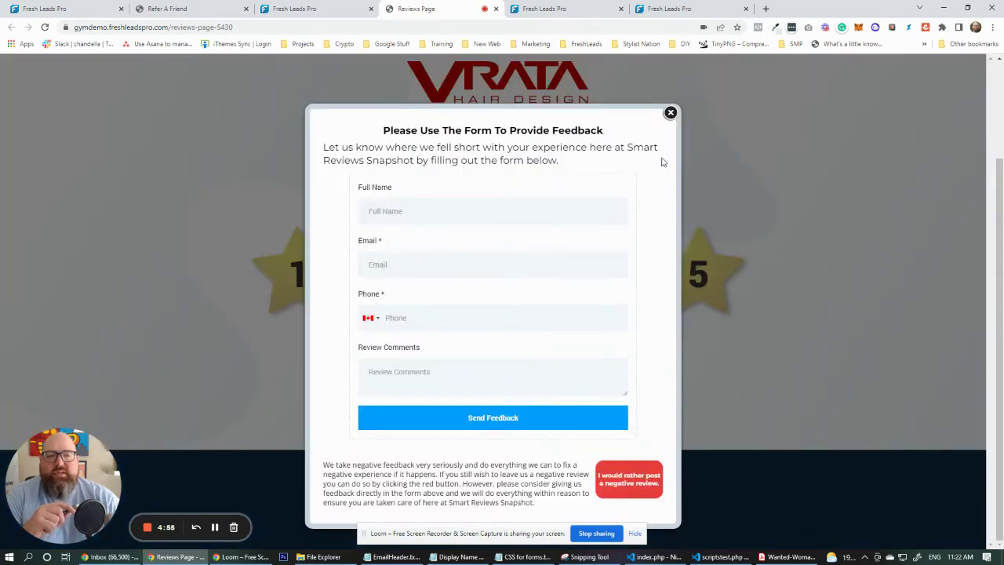
pyautogui.click(671, 112)
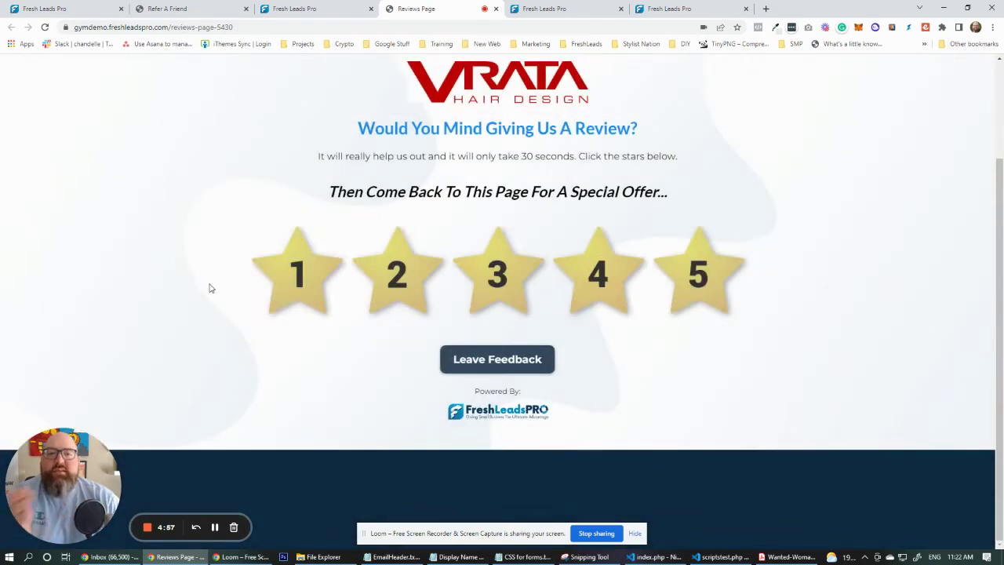
pyautogui.scroll(1, 211, 291)
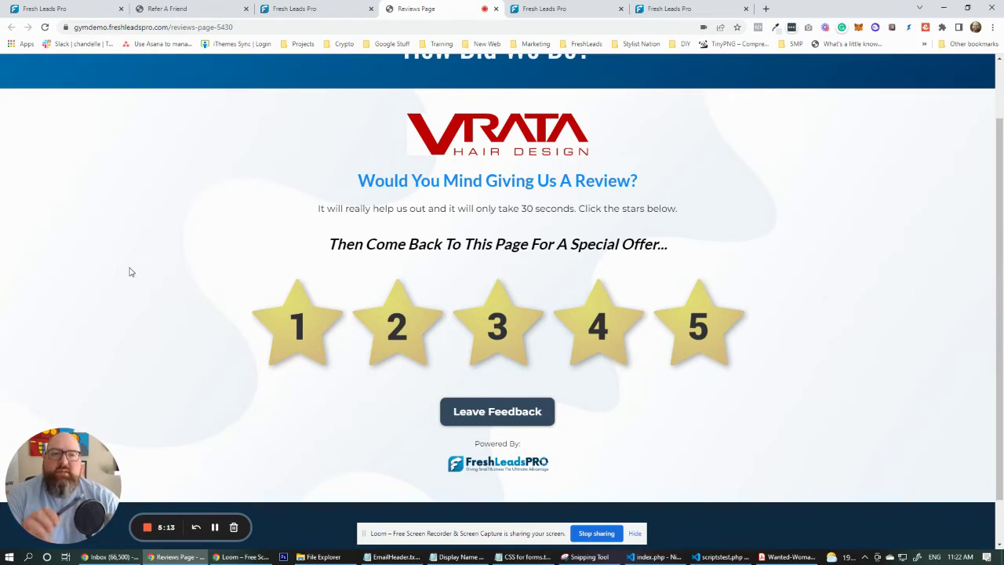
# Scroll the SMART Reviews Automation workflows and move to the second page of the list
pyautogui.click(67, 10)
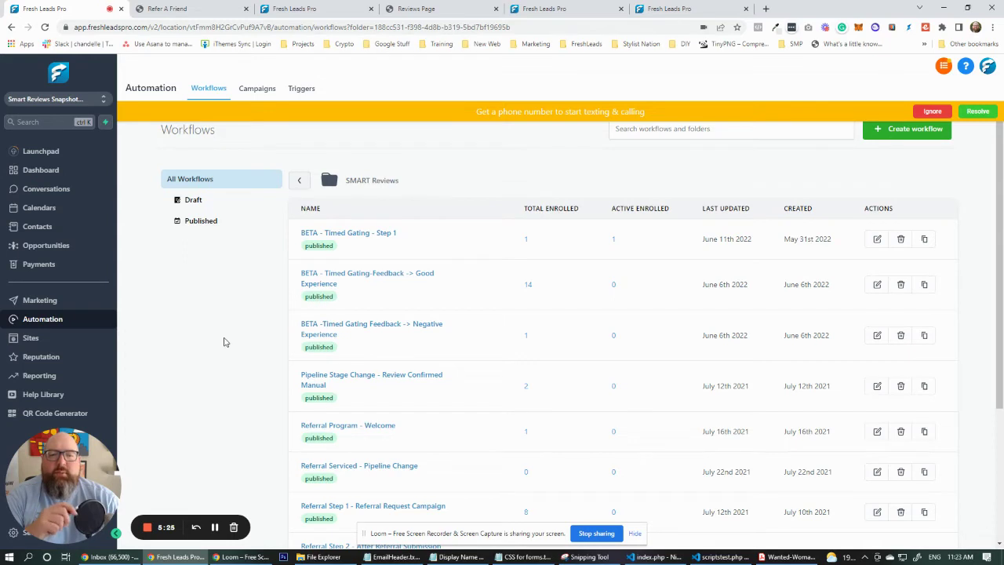
pyautogui.scroll(-2, 223, 343)
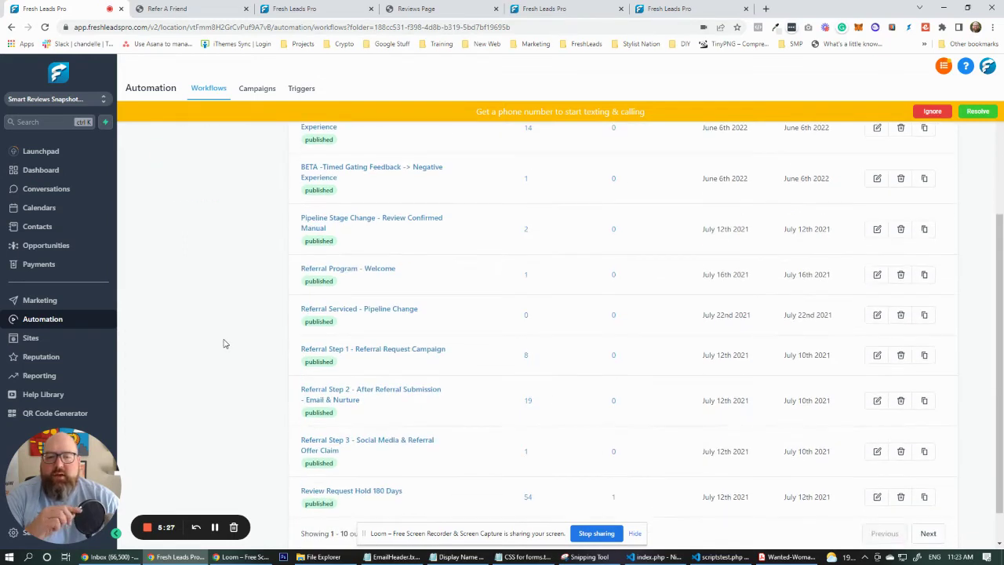
pyautogui.scroll(-1, 515, 414)
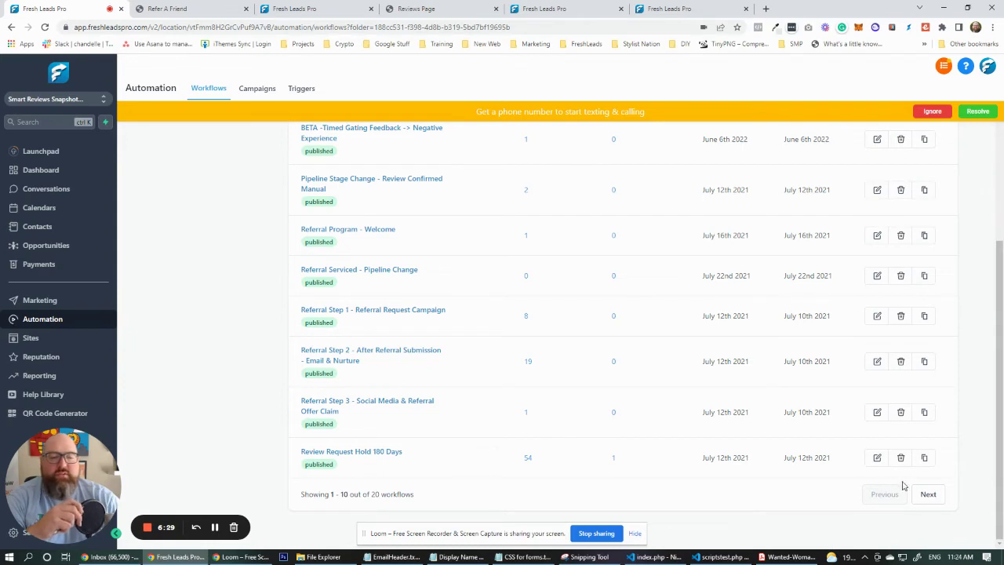
pyautogui.click(929, 494)
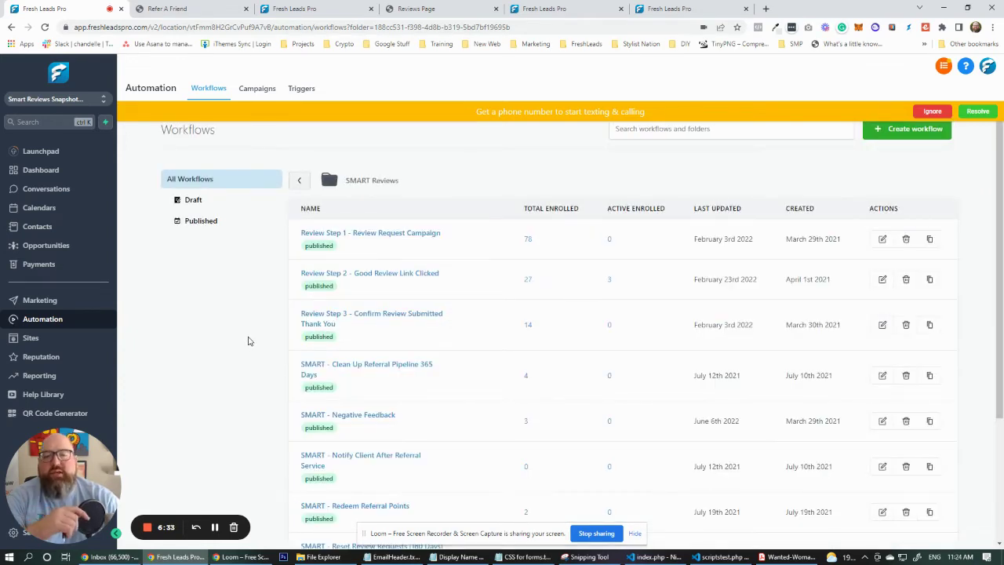
pyautogui.scroll(-1, 248, 340)
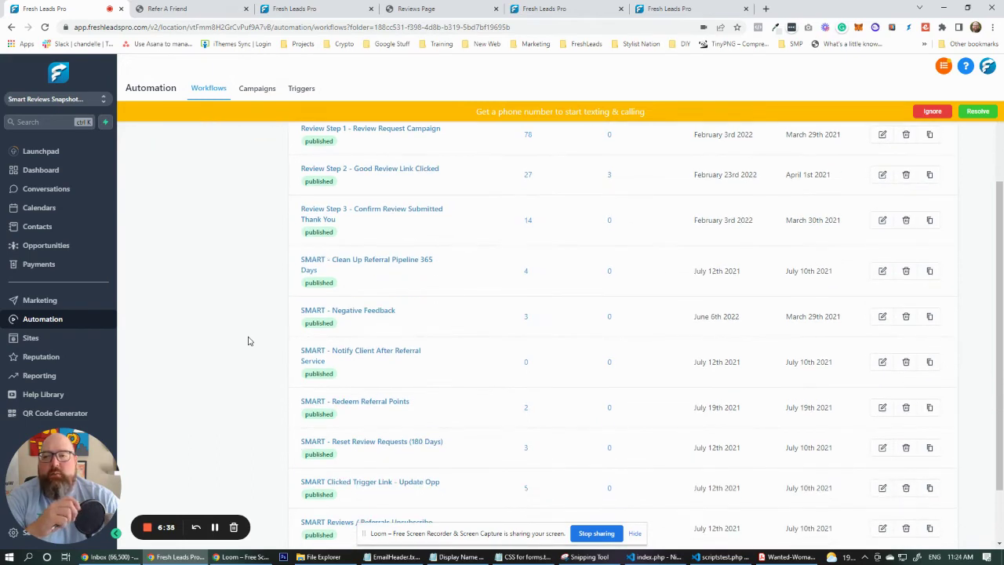
# On the Opportunities board, pick SMART Referrals from the pipeline list to show the New Referral Lead
pyautogui.click(63, 248)
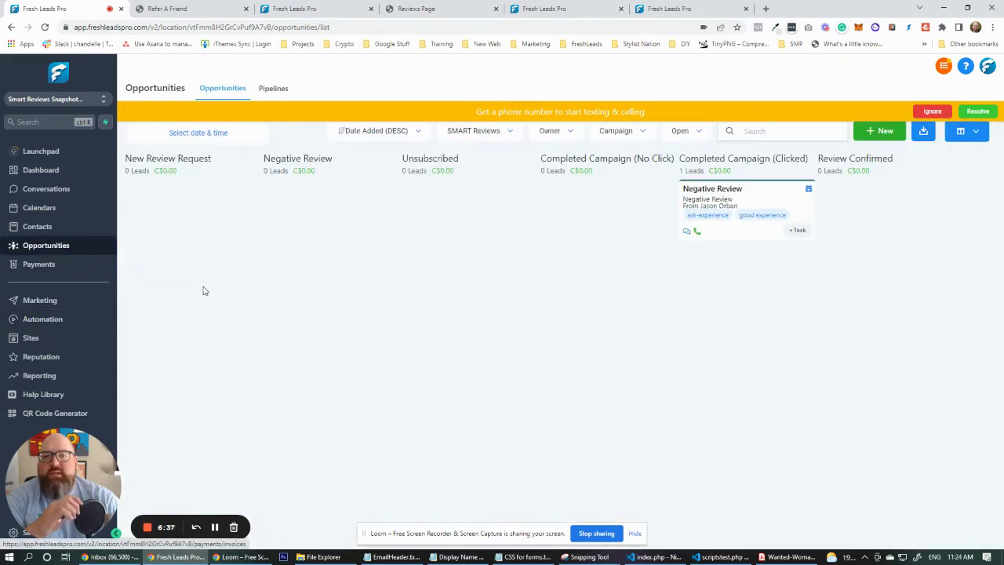
pyautogui.click(499, 131)
pyautogui.click(482, 153)
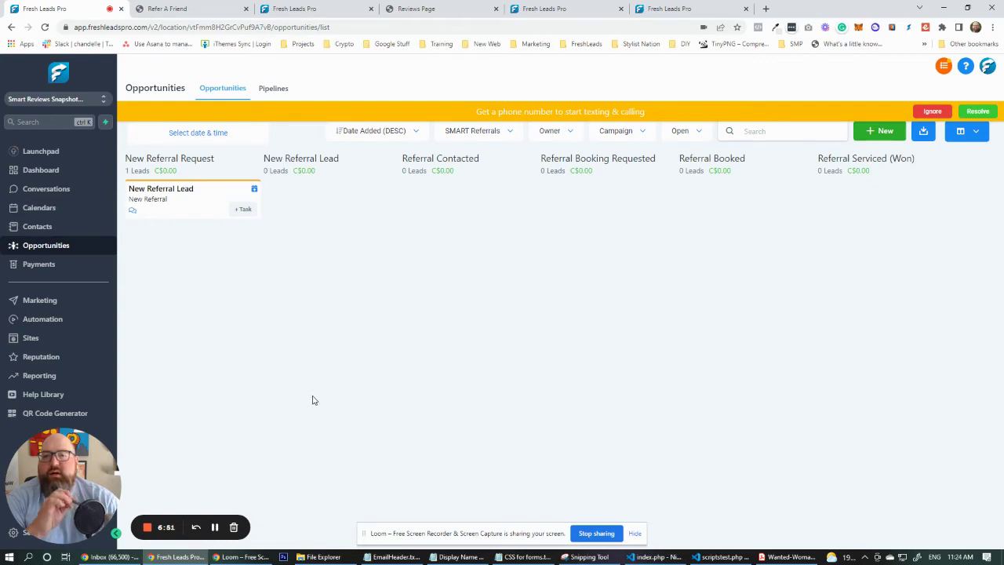
# Preview the SMART - Referral funnel's Referral Dashboard and follow its personal referral page link
pyautogui.click(47, 342)
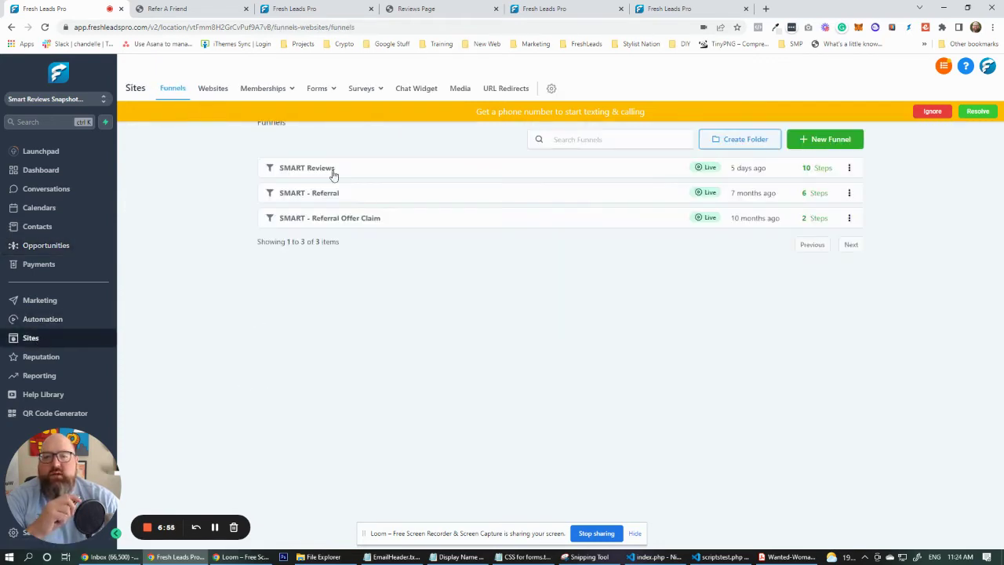
pyautogui.click(321, 195)
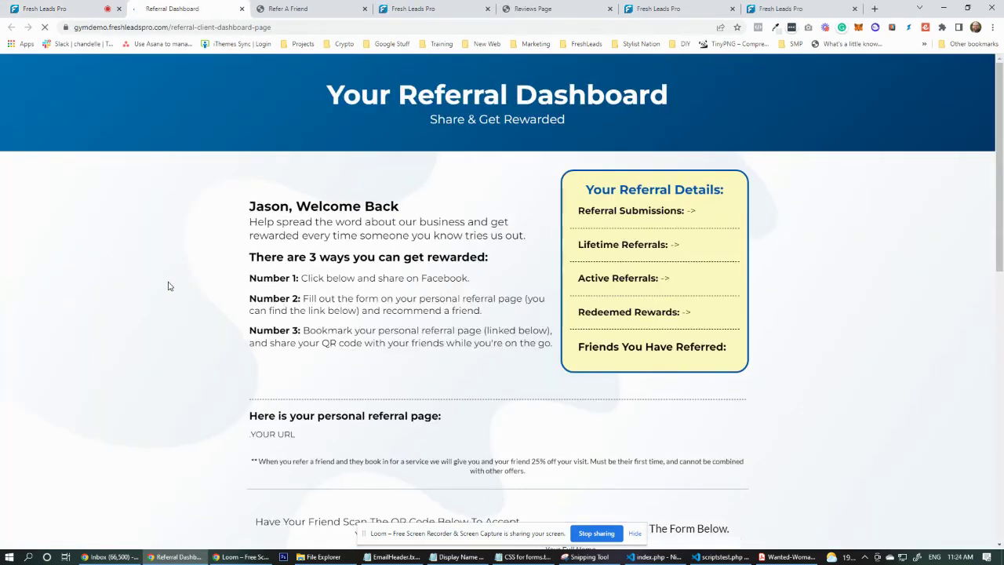
pyautogui.scroll(-2, 167, 286)
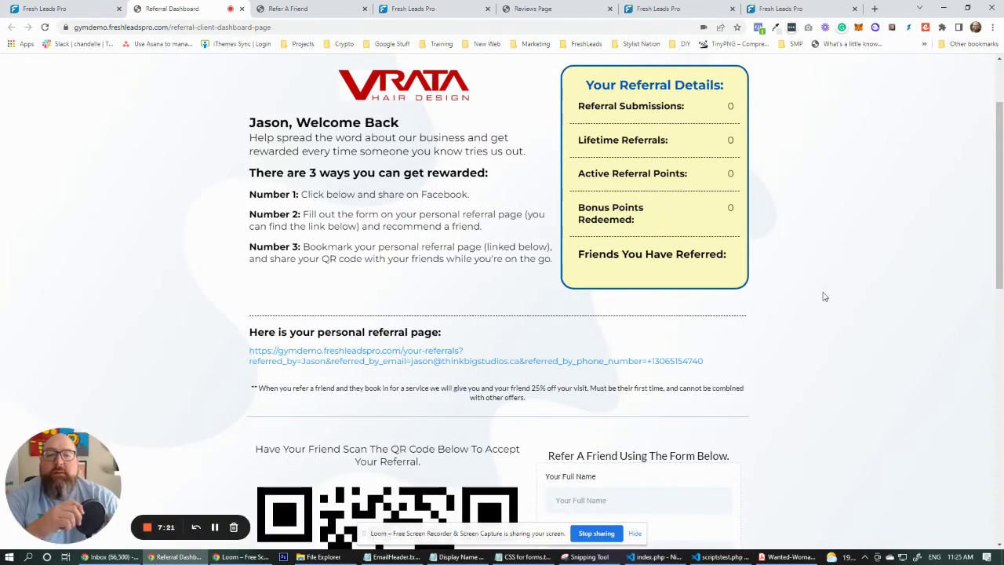
pyautogui.scroll(-3, 337, 164)
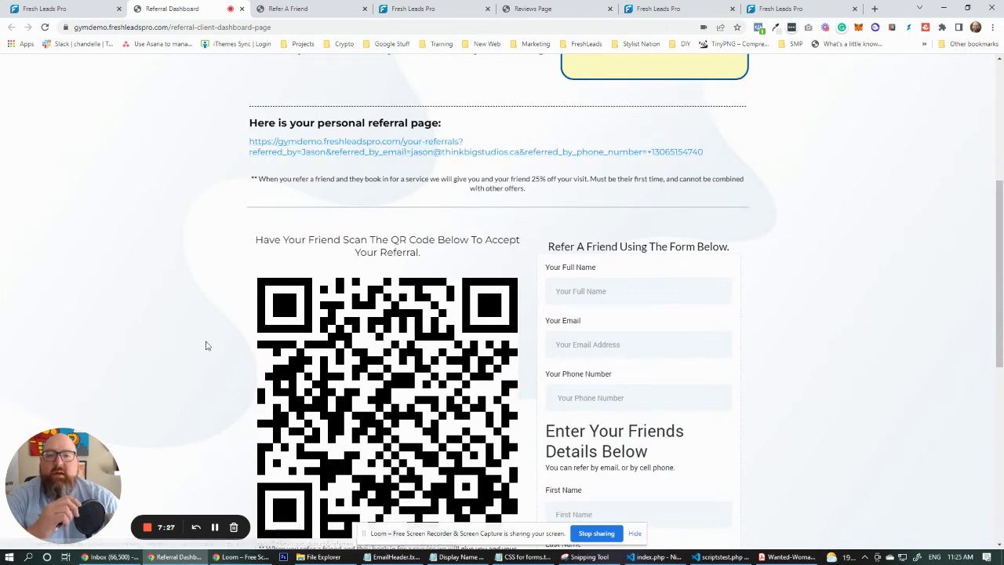
pyautogui.scroll(-2, 207, 345)
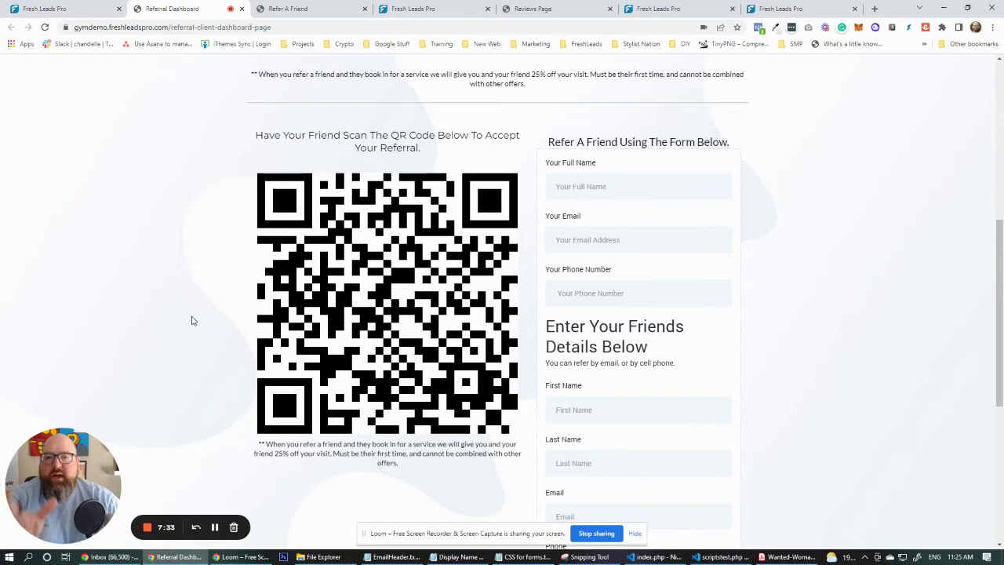
pyautogui.scroll(4, 191, 322)
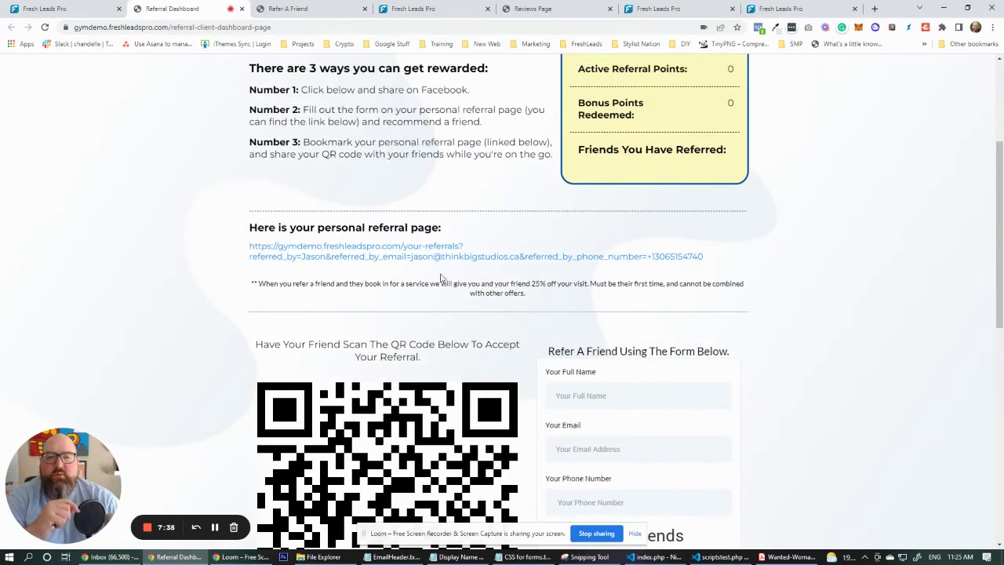
pyautogui.click(442, 258)
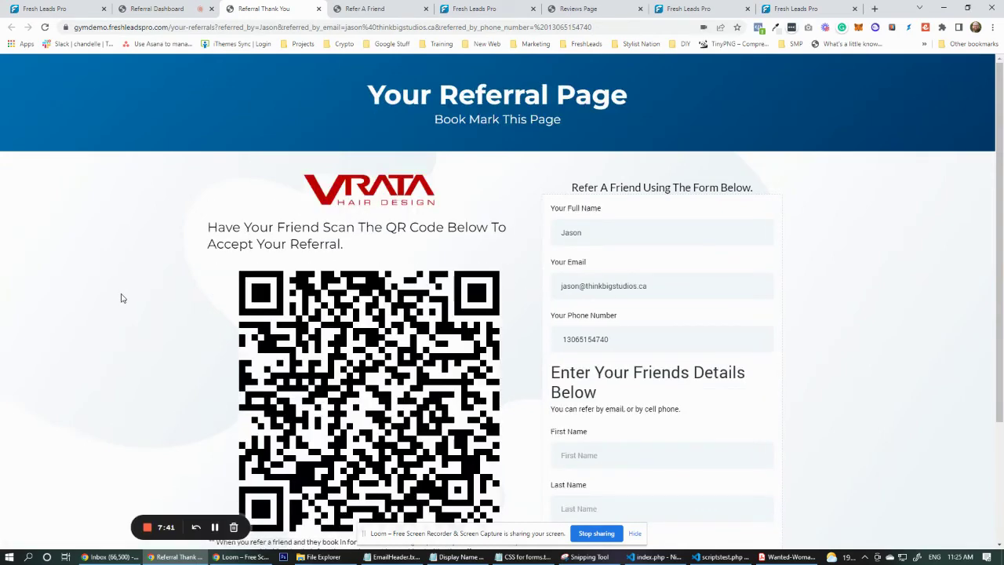
# Scroll through the referral page to inspect its QR code, friend-details form and 25% off reward
pyautogui.scroll(-3, 121, 299)
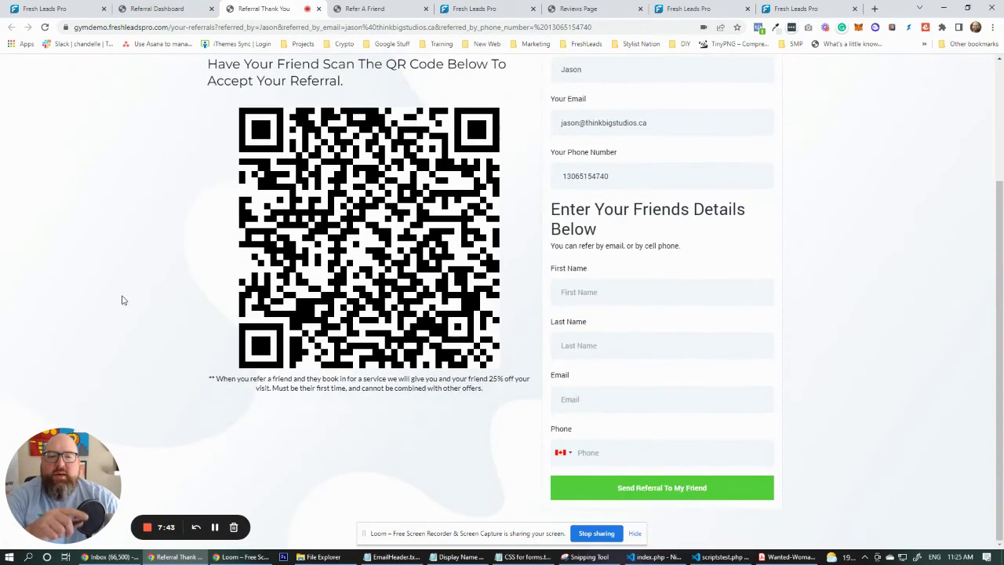
pyautogui.scroll(3, 124, 300)
pyautogui.scroll(-3, 123, 300)
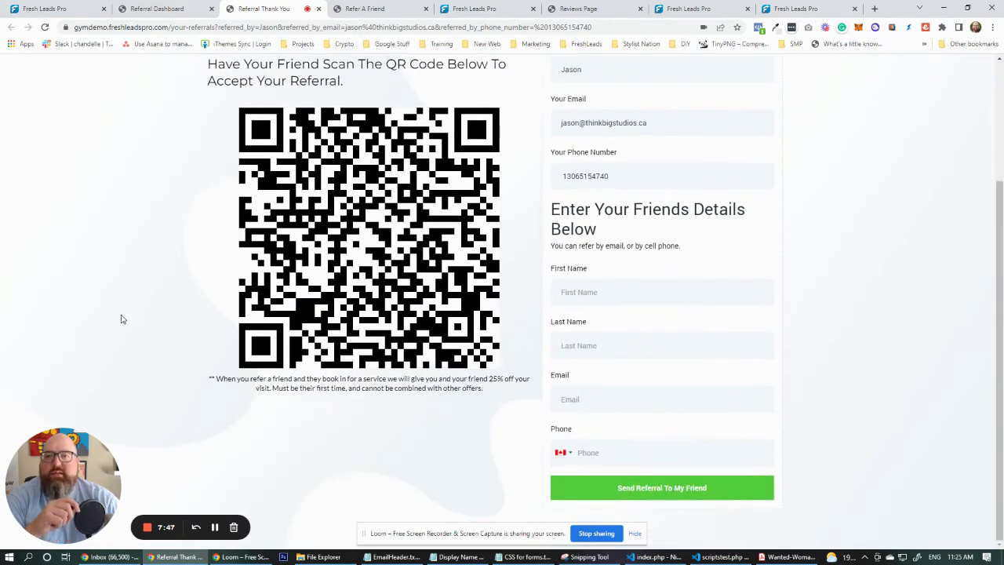
pyautogui.scroll(3, 136, 287)
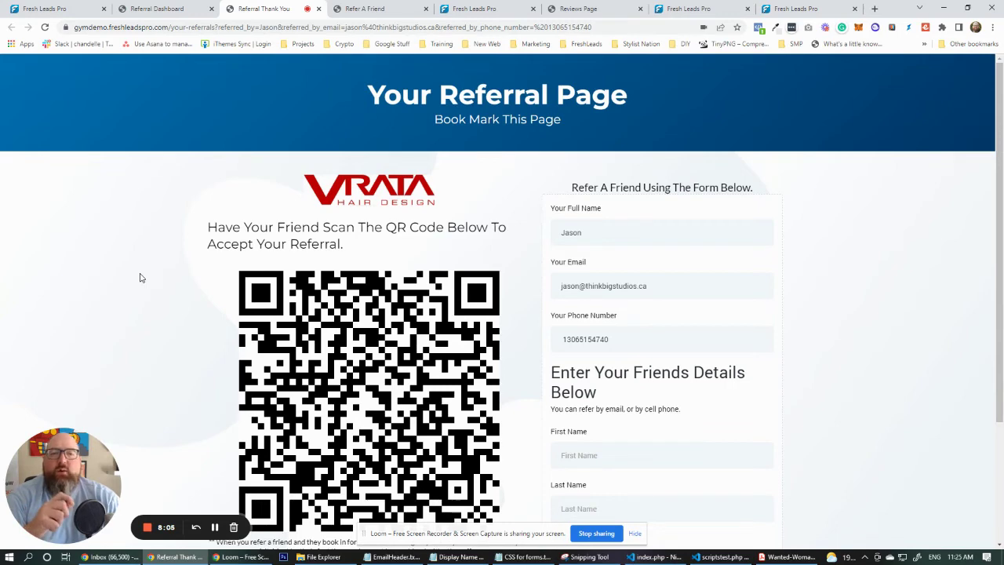
pyautogui.scroll(-2, 670, 426)
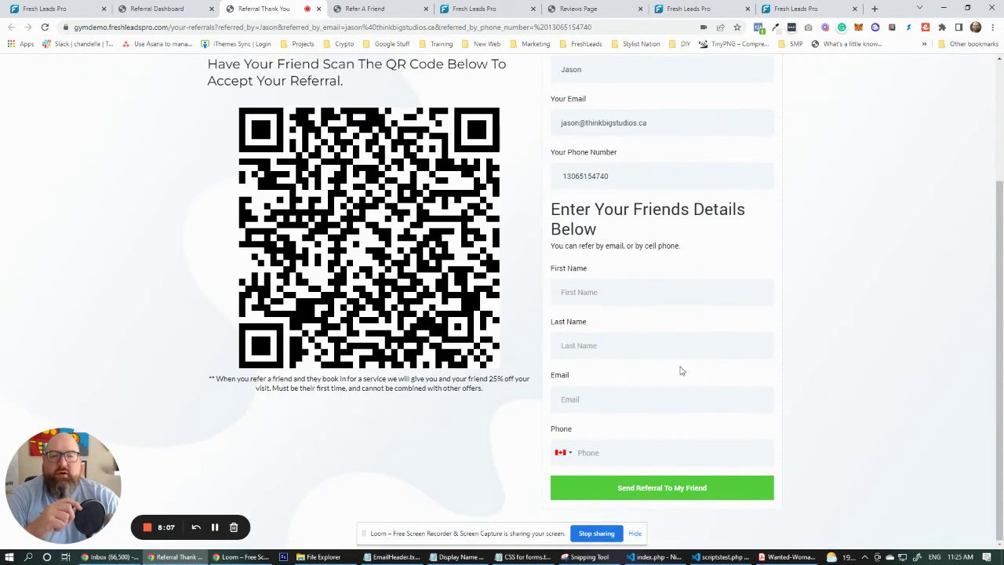
pyautogui.scroll(2, 828, 357)
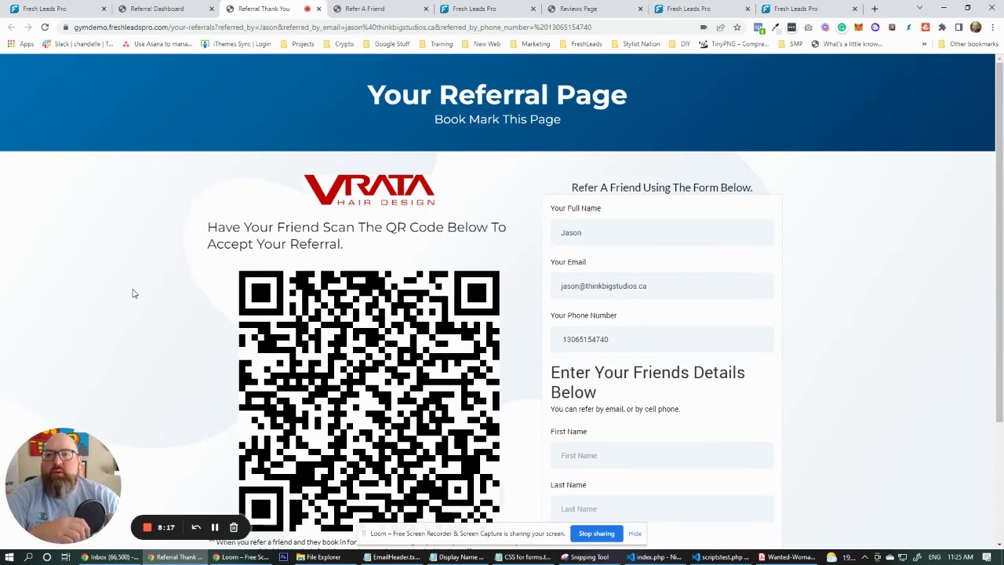
# Go through the open tabs to the QR Code Generator and bring up the SMART apps list
pyautogui.click(153, 11)
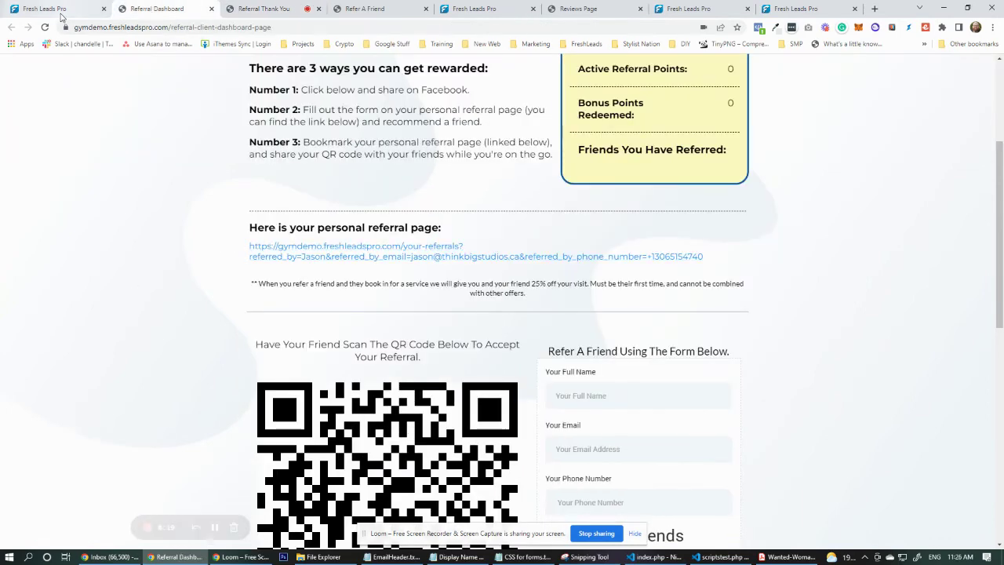
pyautogui.click(63, 11)
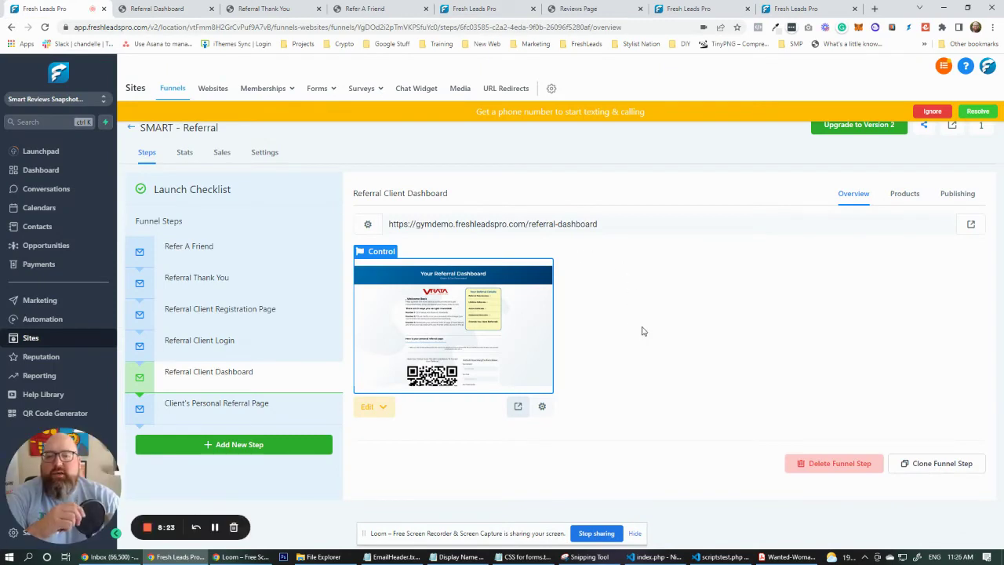
pyautogui.click(514, 14)
pyautogui.click(687, 9)
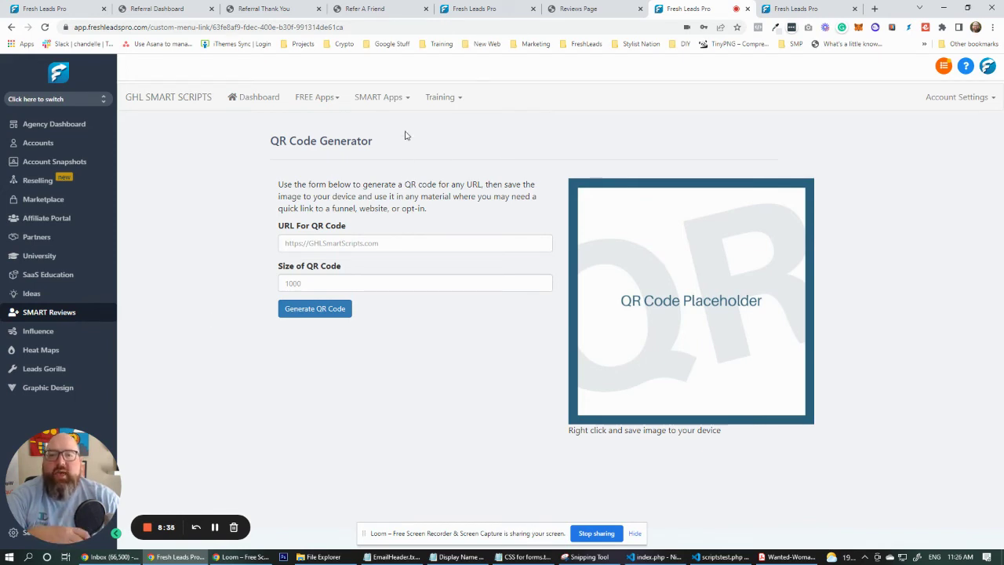
pyautogui.click(407, 99)
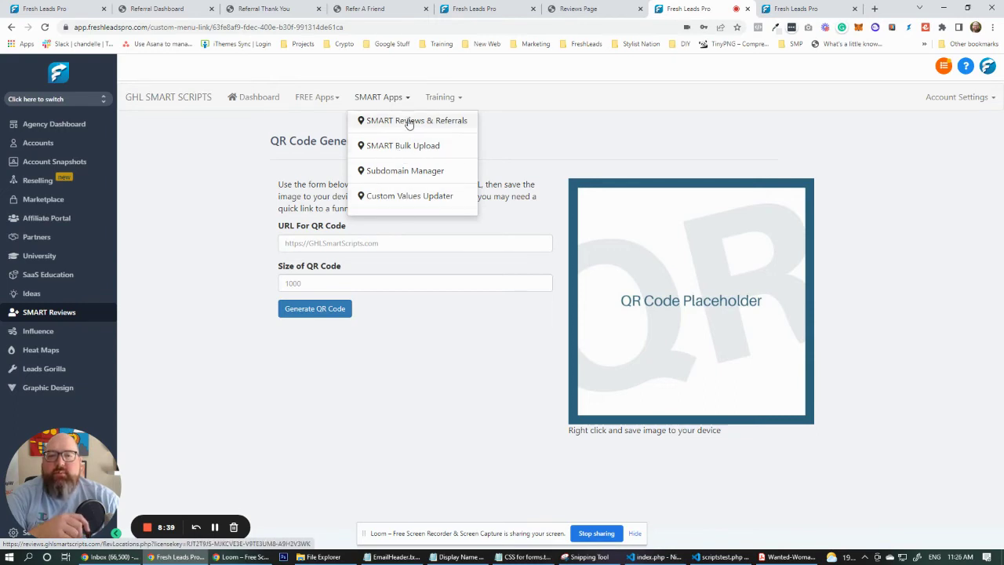
# Open SMART Reviews & Referrals and scroll through B&B Supreme Photography's custom values
pyautogui.click(407, 122)
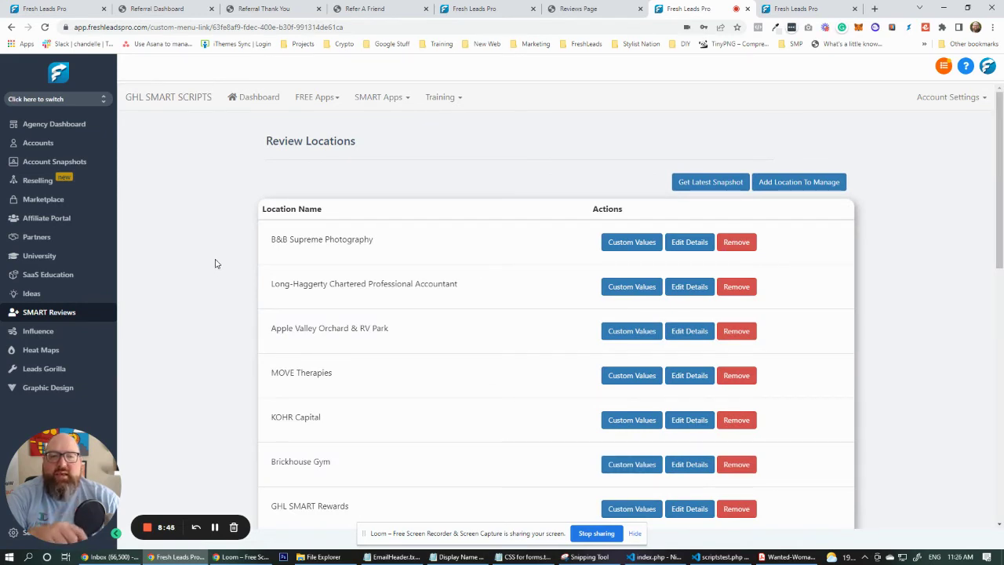
pyautogui.click(625, 249)
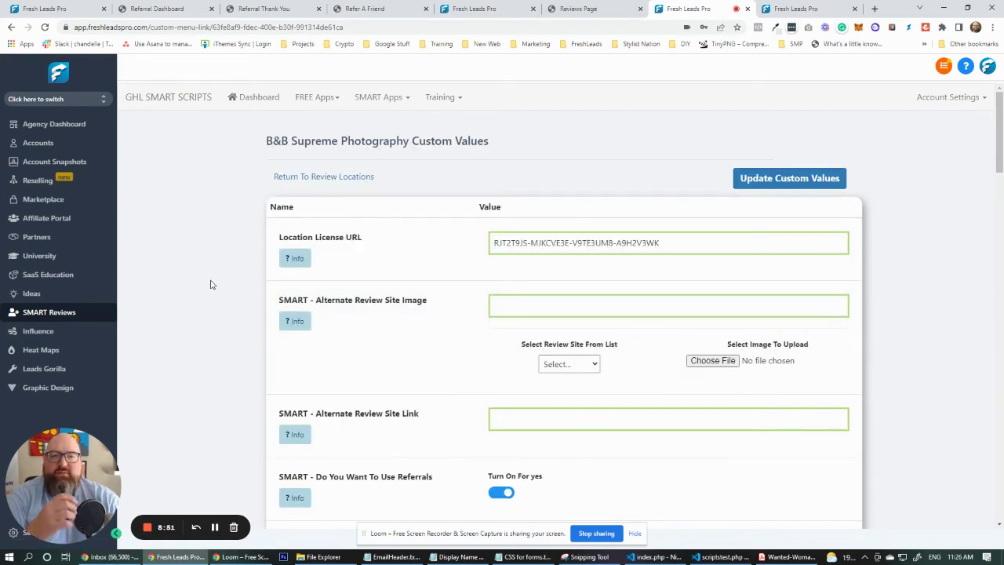
pyautogui.scroll(-6, 210, 284)
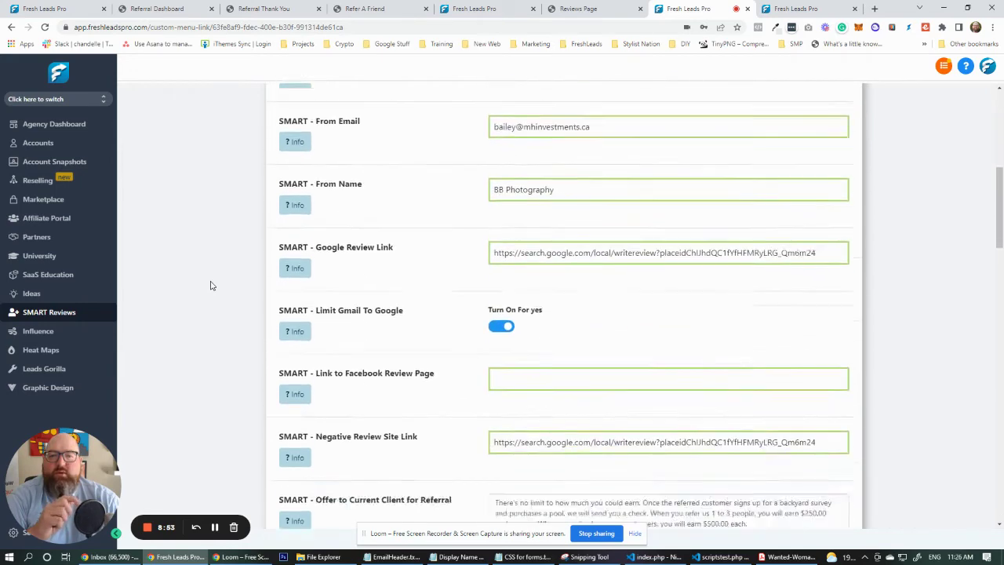
pyautogui.scroll(-10, 211, 284)
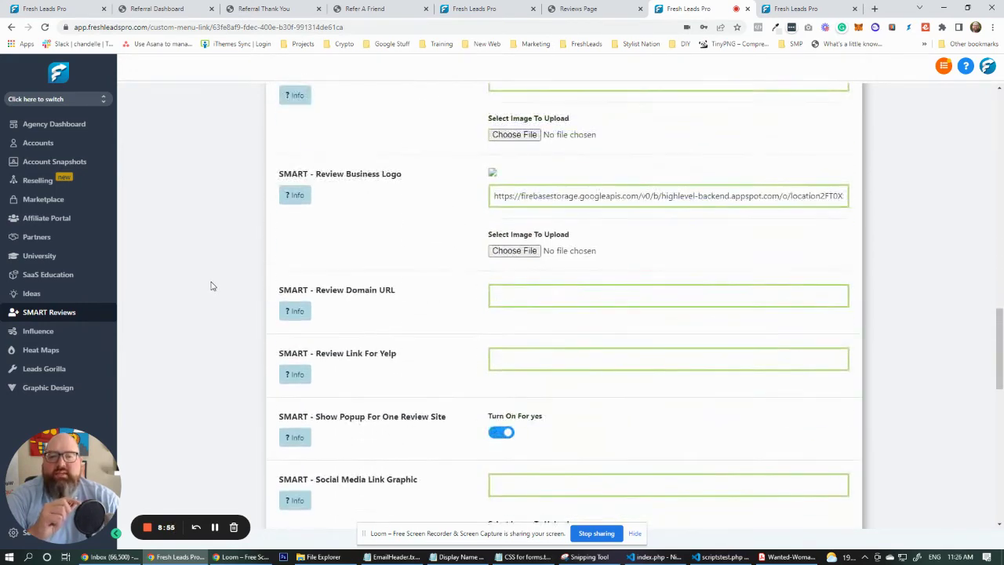
pyautogui.scroll(-10, 210, 285)
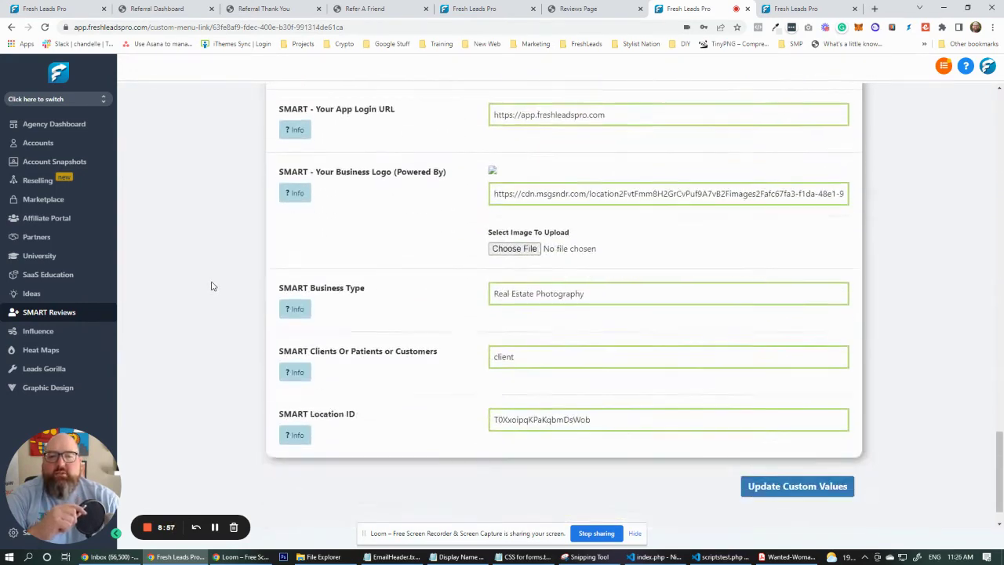
pyautogui.scroll(10, 212, 285)
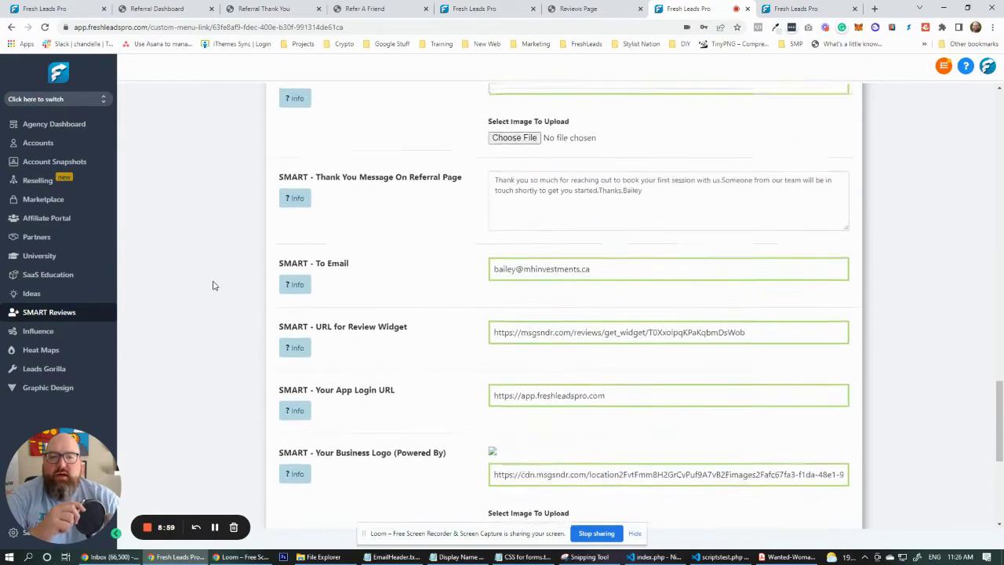
pyautogui.scroll(4, 212, 286)
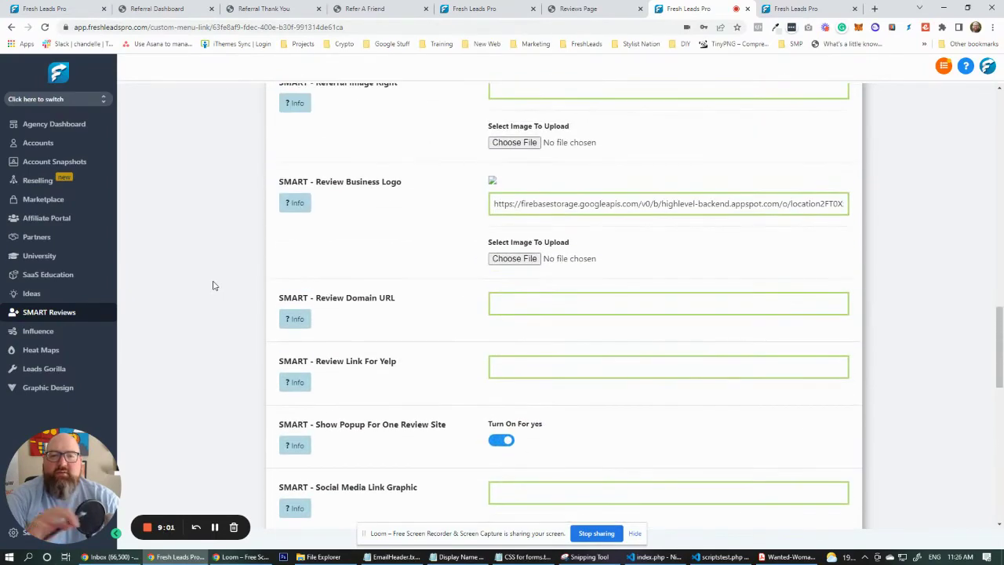
pyautogui.scroll(8, 213, 286)
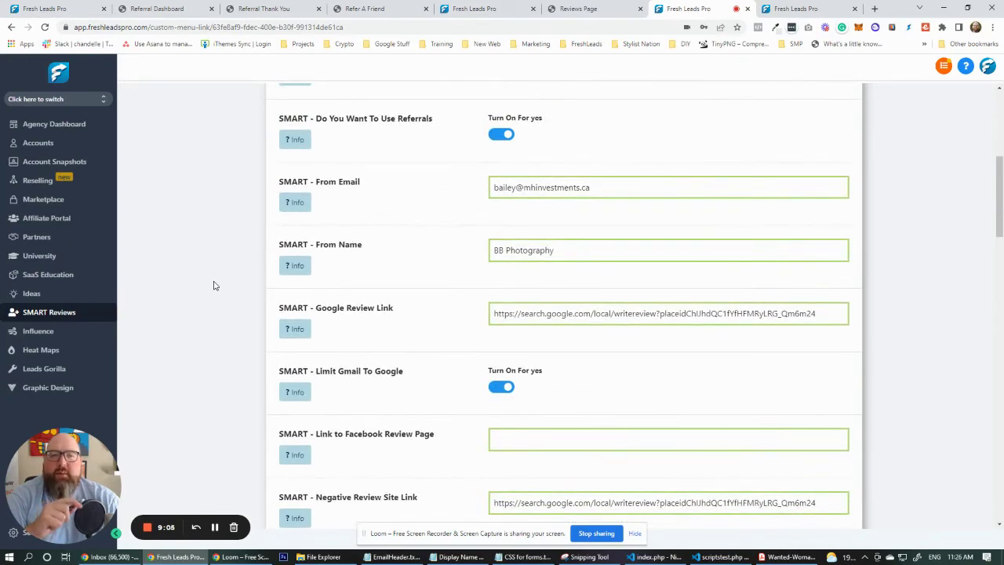
# Check the Referral Dashboard, Referral Thank You and Refer A Friend pages, then return to custom values
pyautogui.click(168, 14)
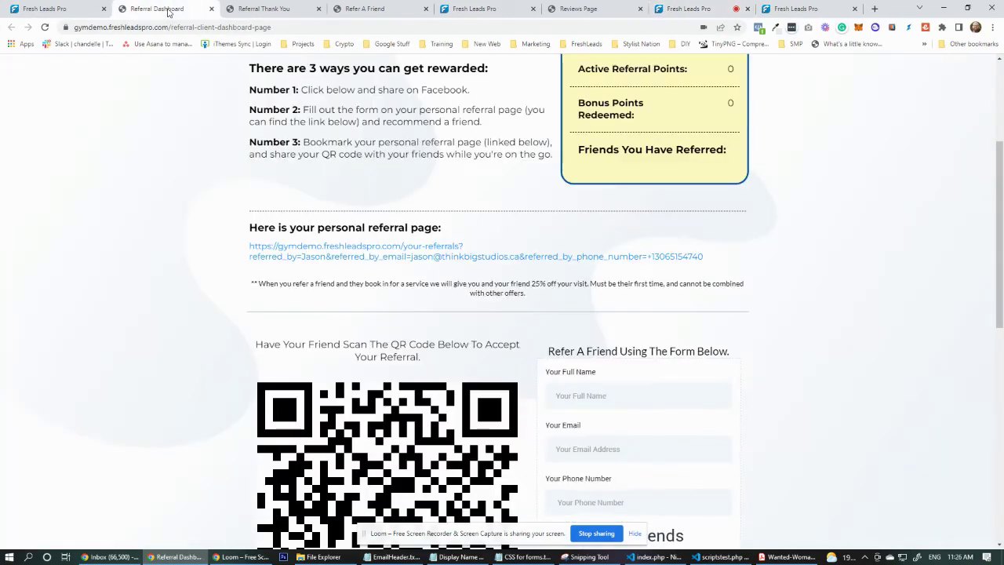
pyautogui.scroll(3, 171, 243)
pyautogui.click(272, 6)
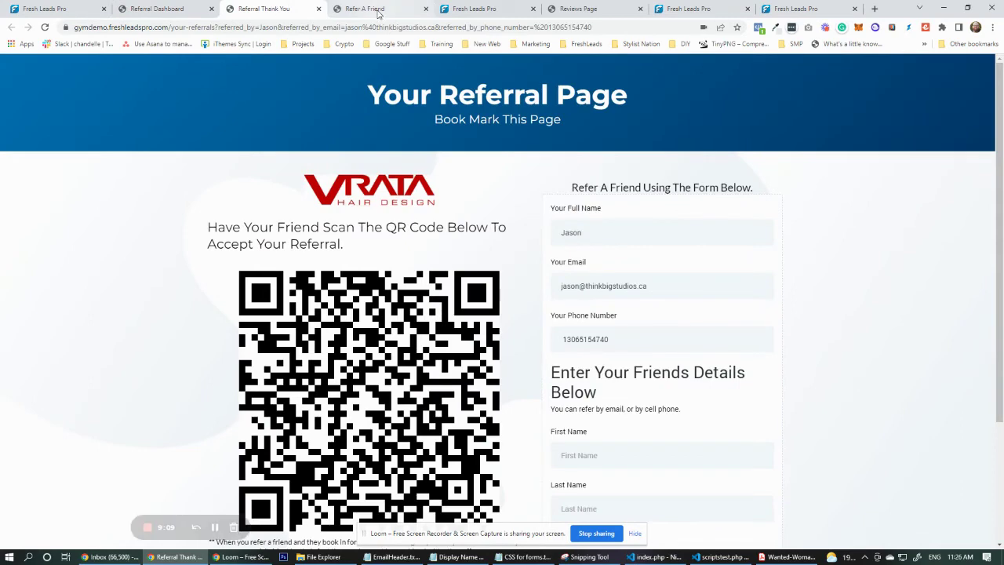
pyautogui.click(381, 10)
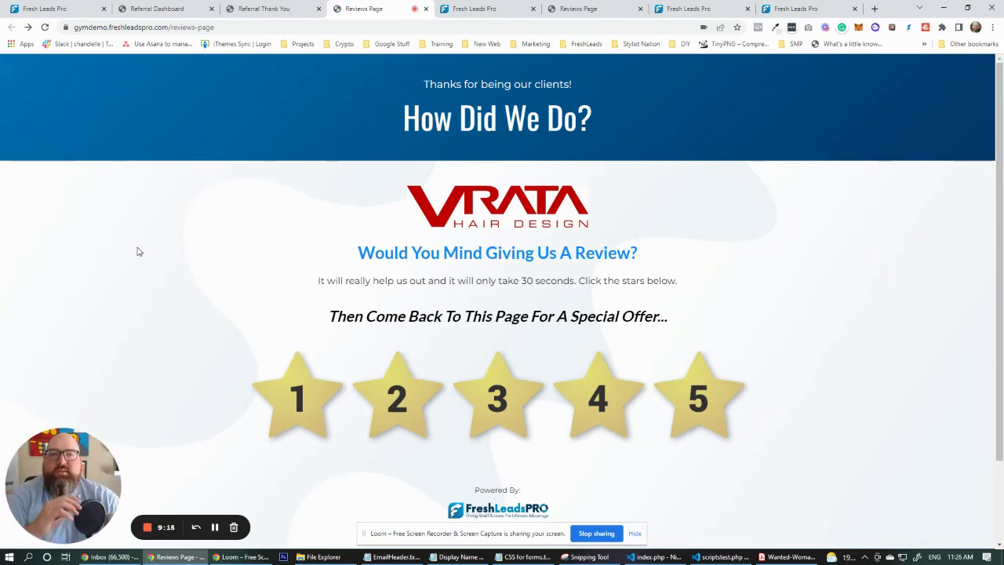
pyautogui.click(690, 9)
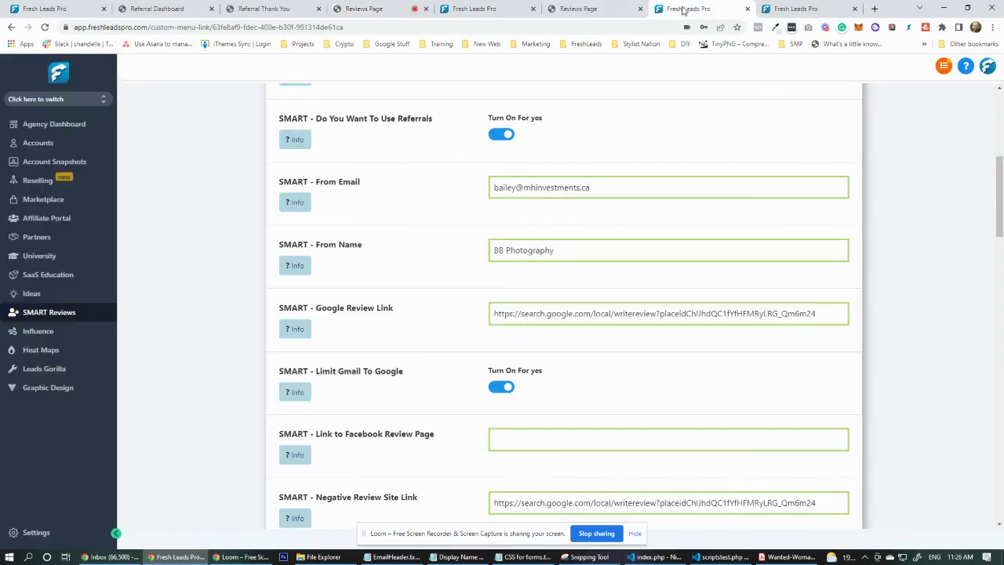
pyautogui.scroll(5, 387, 279)
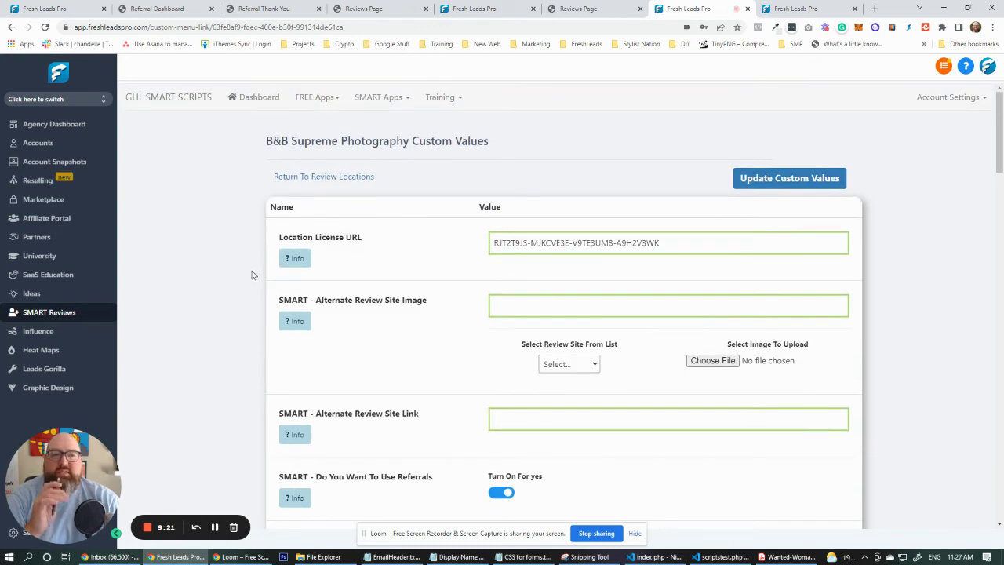
# Go back to the funnel list, open SMART Reviews and select its BULK UPLOAD client list step
pyautogui.click(36, 8)
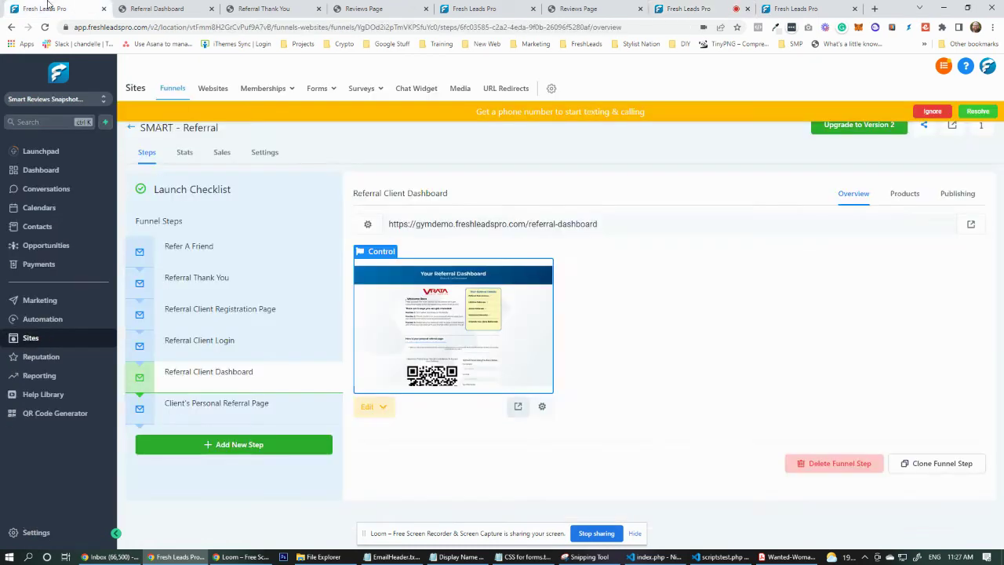
pyautogui.click(132, 128)
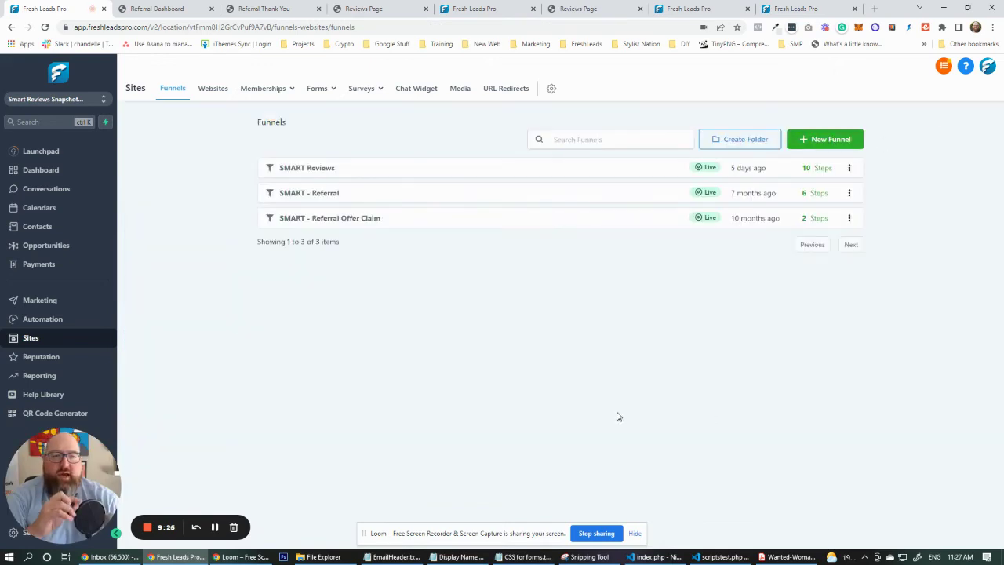
pyautogui.click(305, 170)
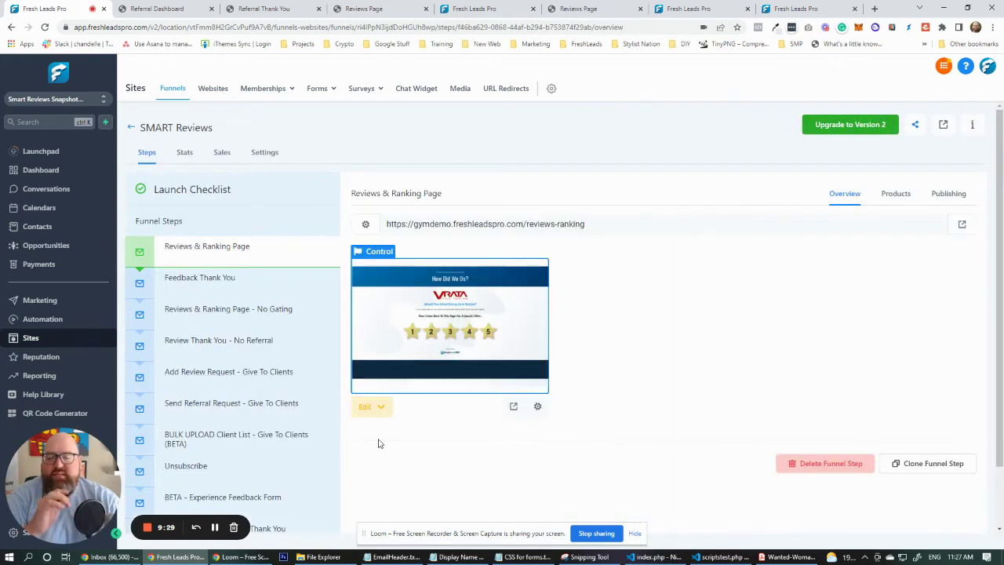
pyautogui.scroll(-1, 342, 436)
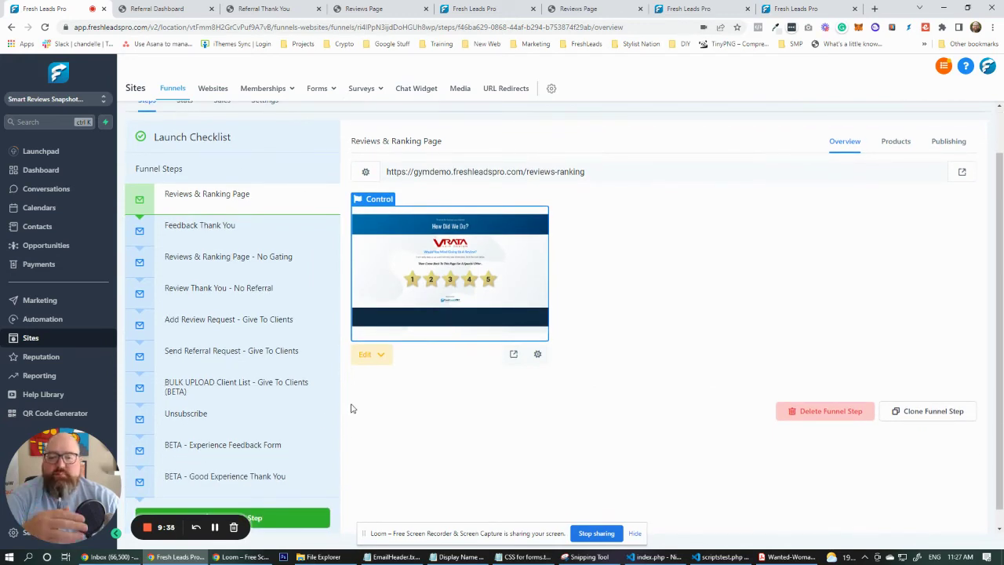
pyautogui.click(238, 387)
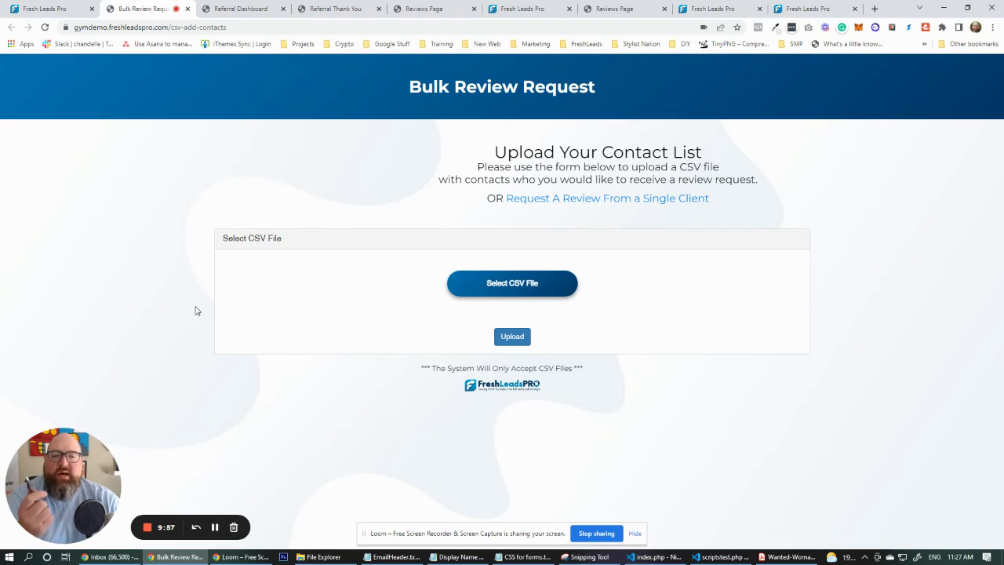
# Try the Select CSV File chooser, cancel it, and go back to the funnel editor
pyautogui.click(519, 284)
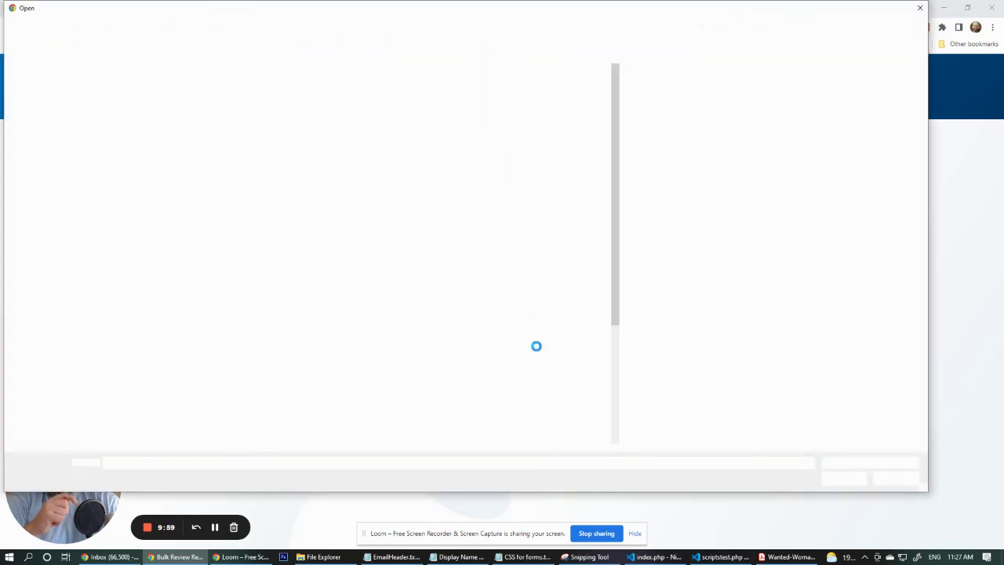
pyautogui.click(897, 478)
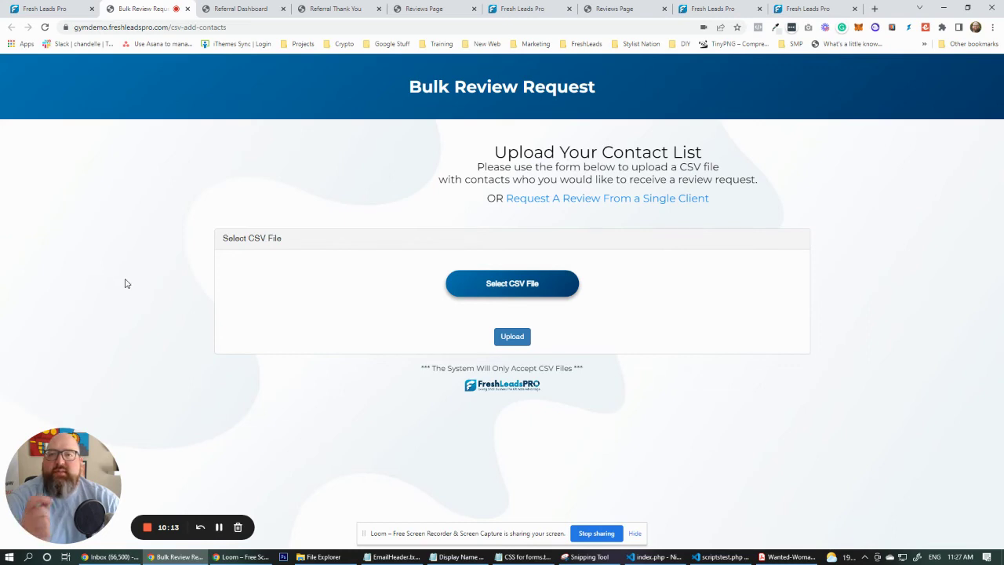
pyautogui.click(24, 8)
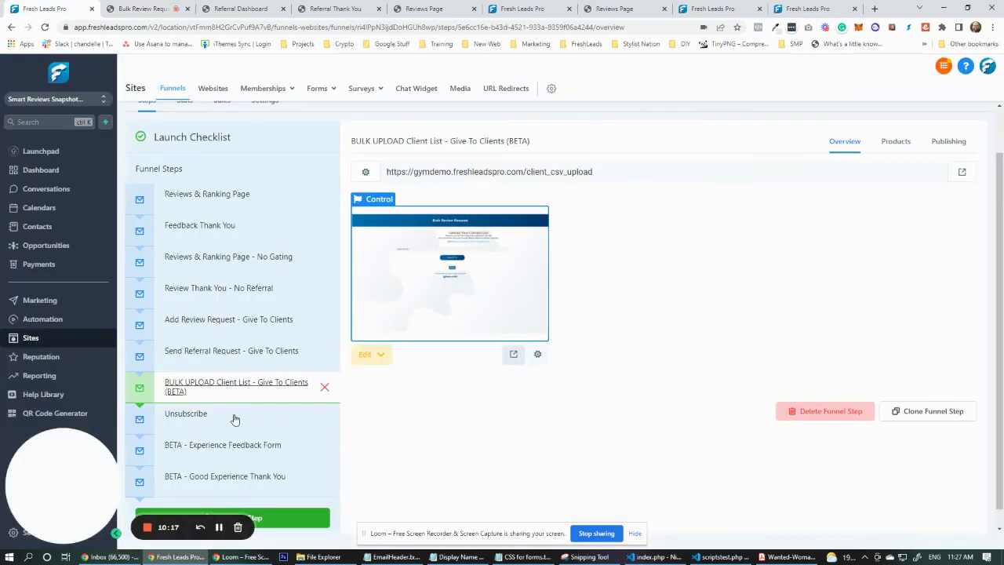
# Select Add Review Request, then the Send Referral Request - Give To Clients step
pyautogui.click(218, 330)
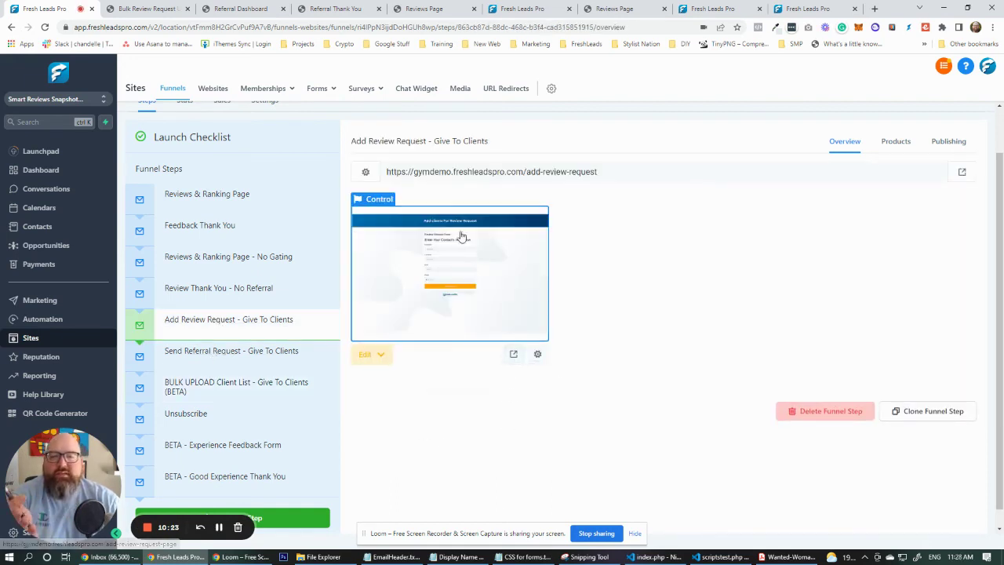
pyautogui.click(189, 352)
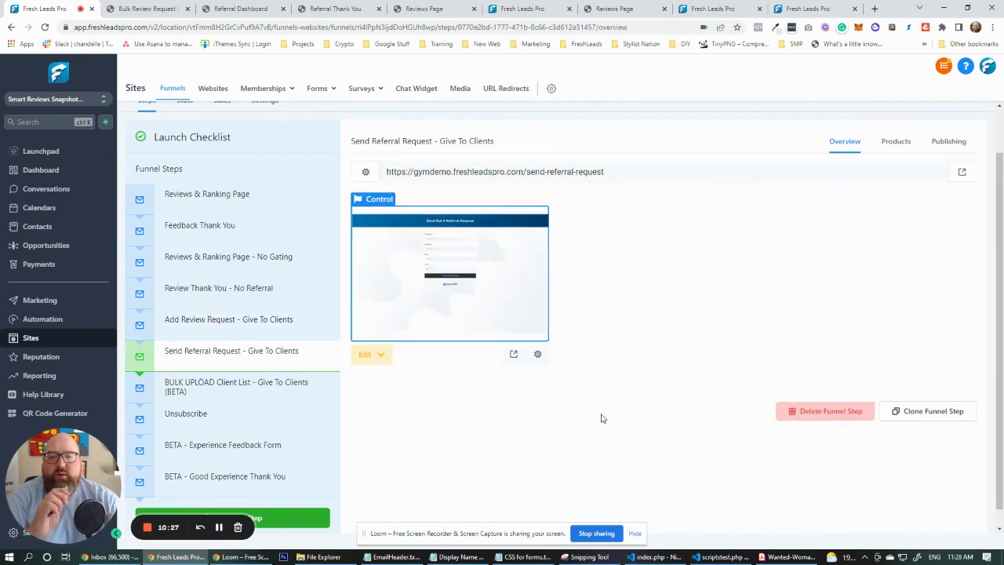